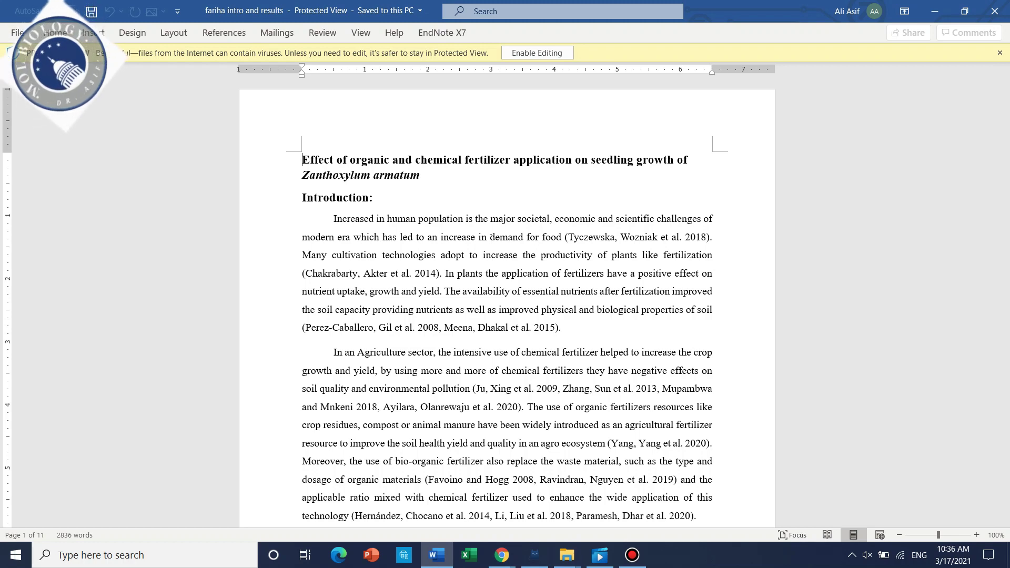
- Look through the protected manuscript and enable editing
scroll(612, 230, down, 7)
scroll(611, 231, down, 3)
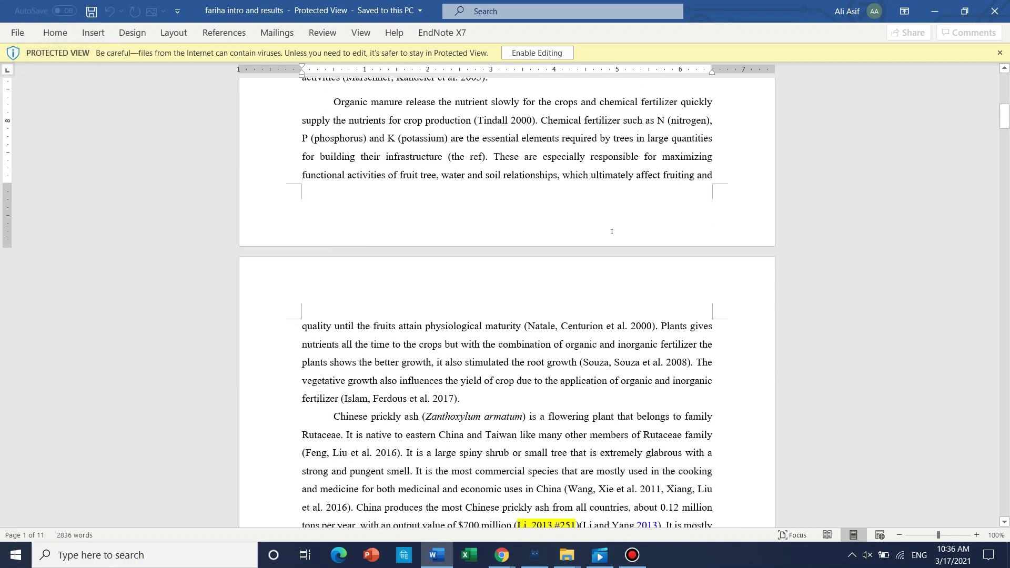
scroll(611, 231, up, 10)
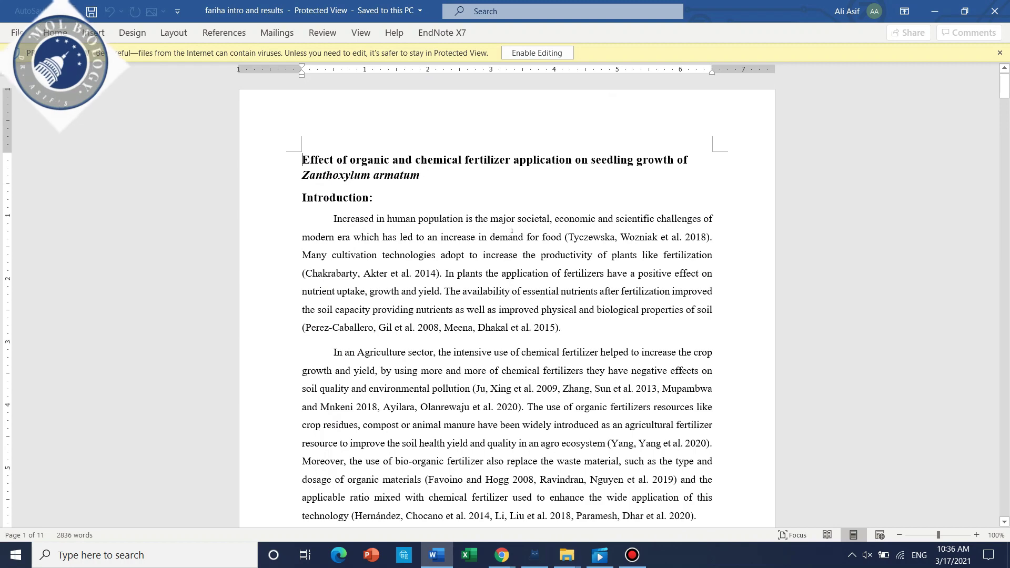
scroll(529, 226, down, 10)
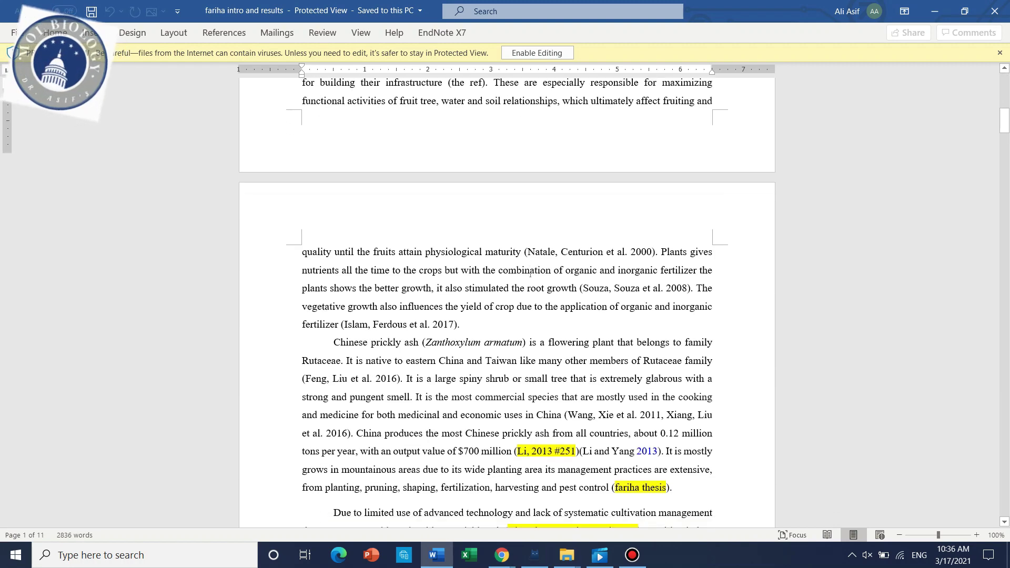
scroll(531, 276, down, 11)
scroll(530, 276, up, 4)
scroll(530, 275, up, 15)
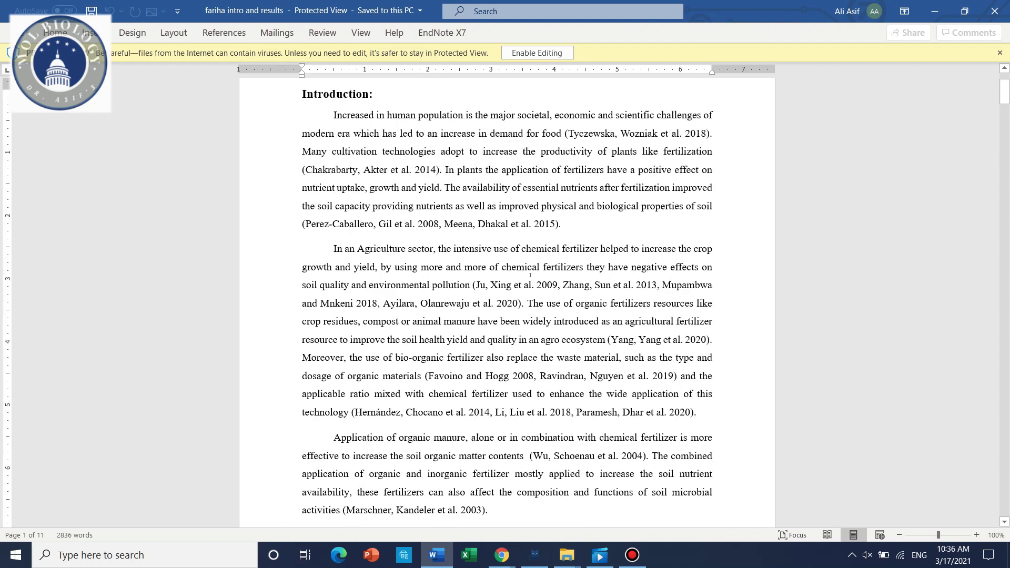
scroll(530, 275, up, 3)
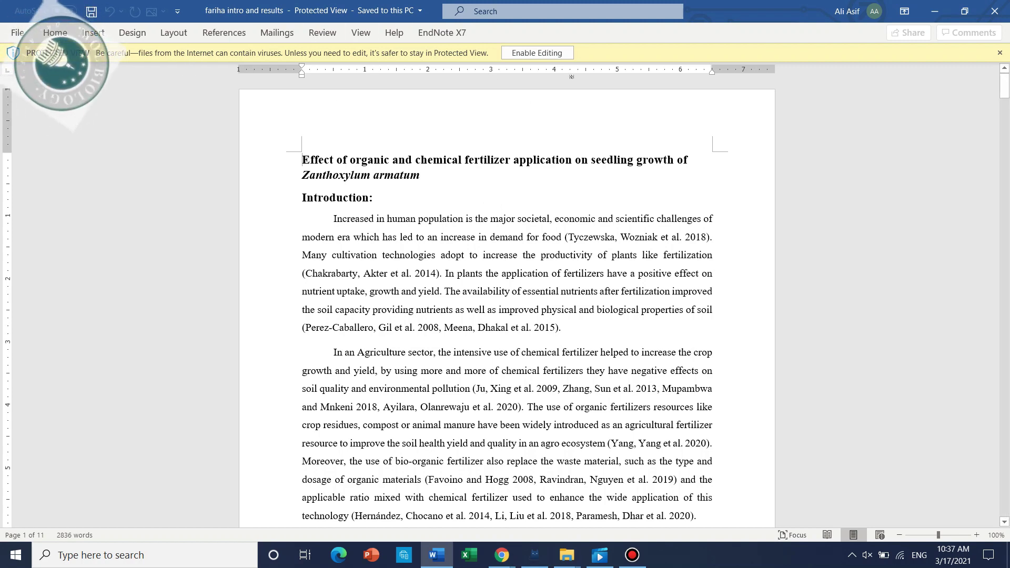
click(539, 53)
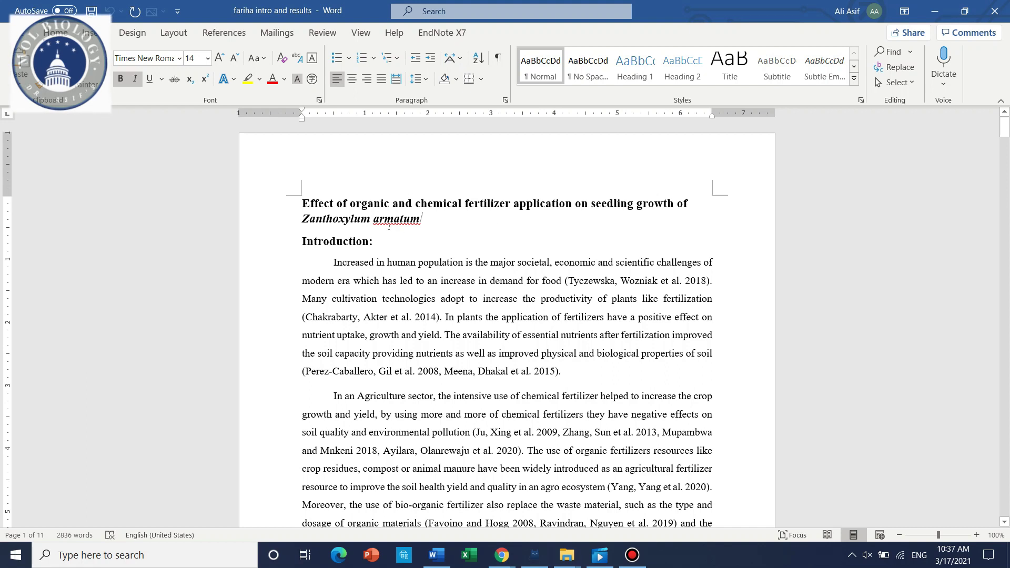
- Set the entire document text to Times New Roman
key(ctrl+a)
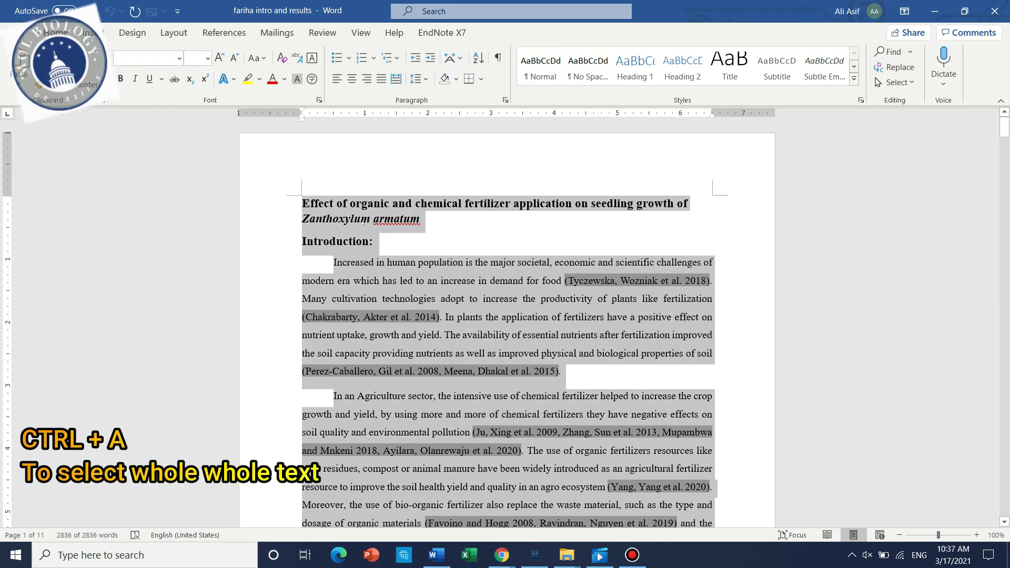
click(180, 59)
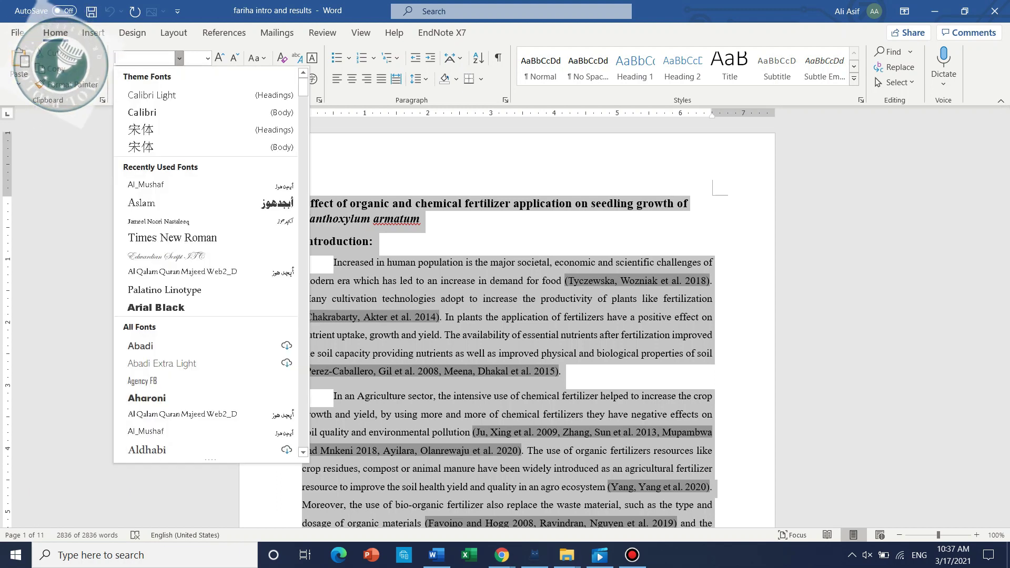
text(Times New Roma)
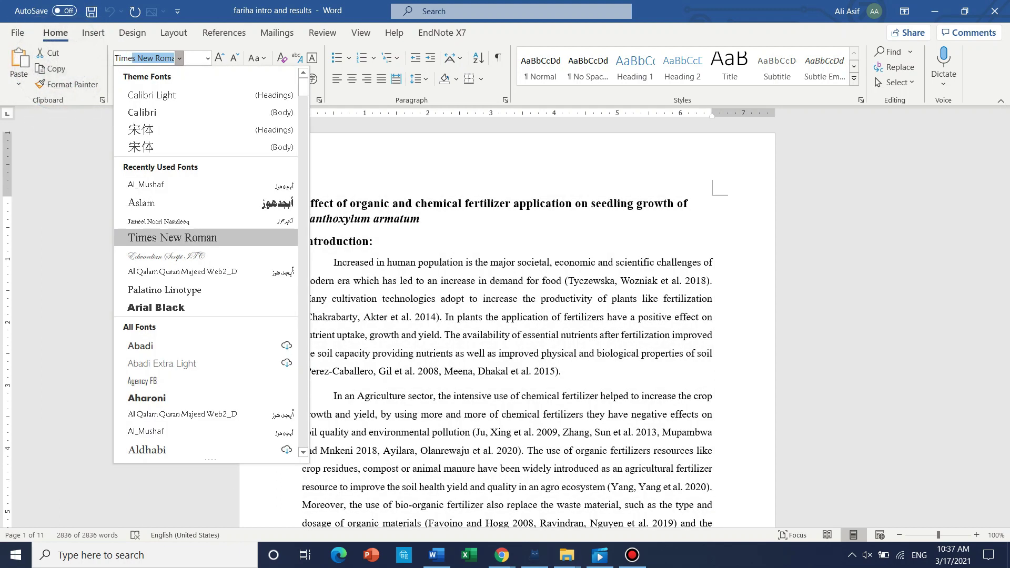
key(Return)
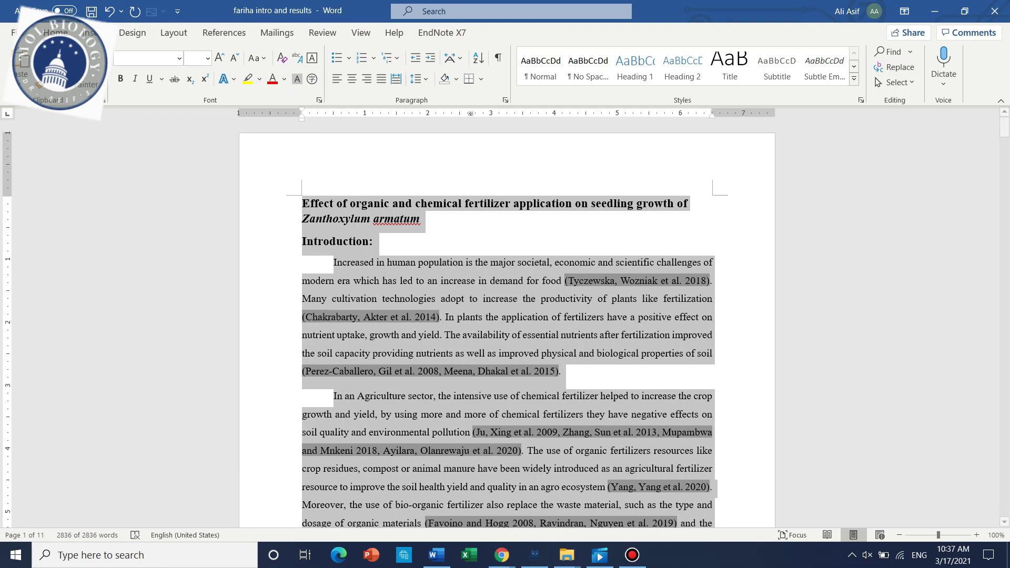
- Apply 2.0 double line spacing to the whole manuscript
click(481, 79)
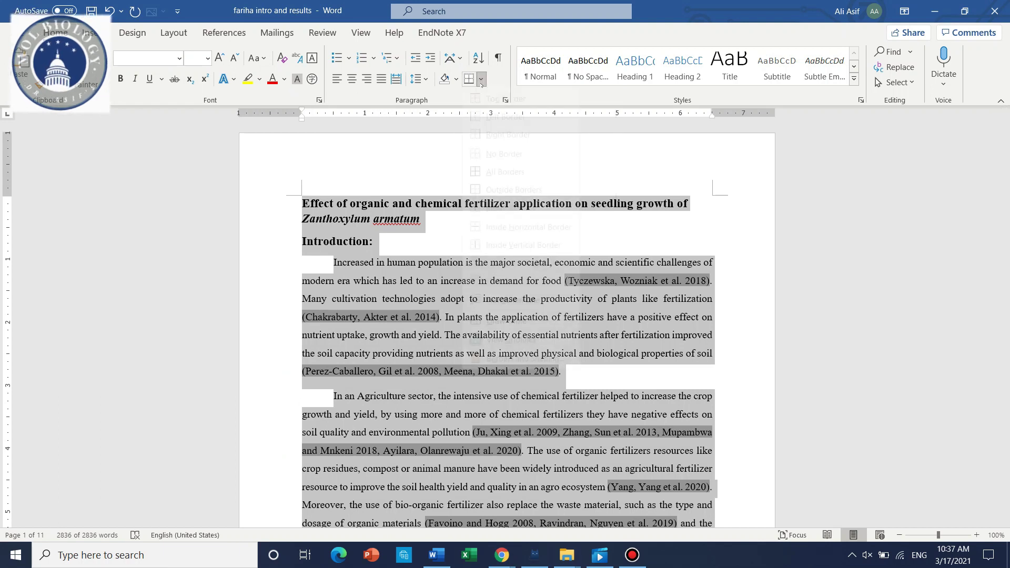
click(456, 80)
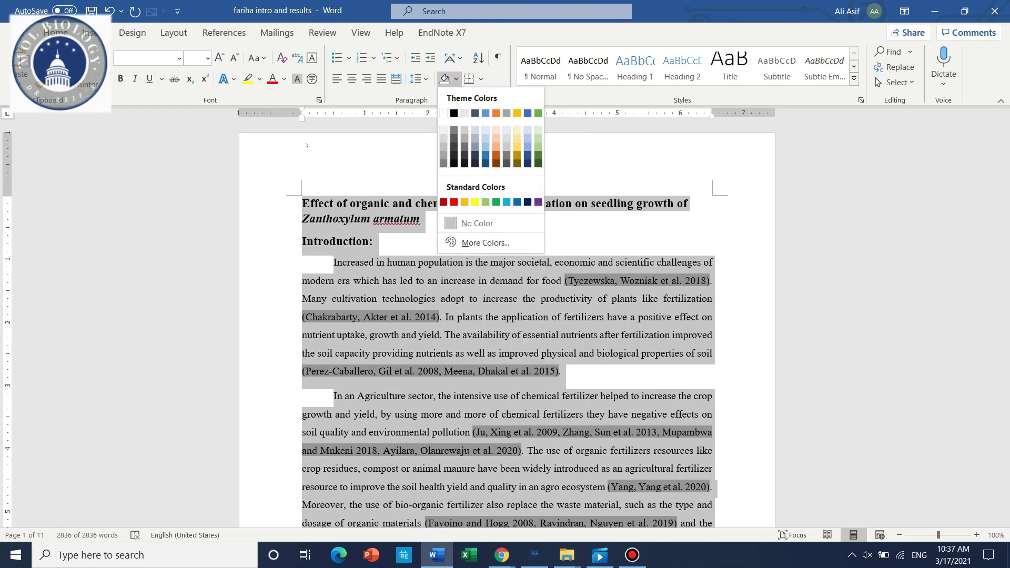
click(425, 79)
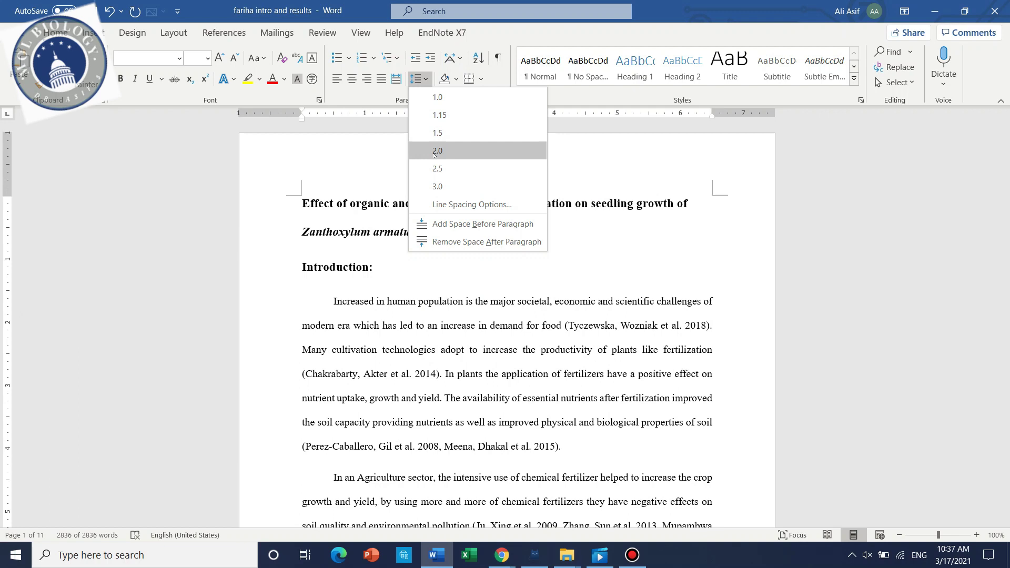
click(436, 151)
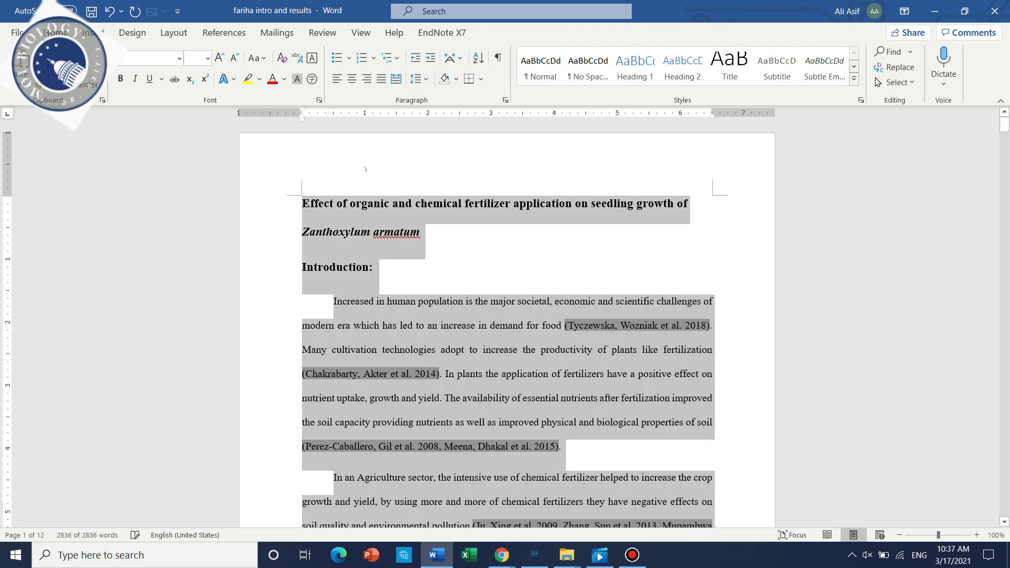
- Turn on continuous line numbering for the manuscript via the 'line n' search
click(457, 276)
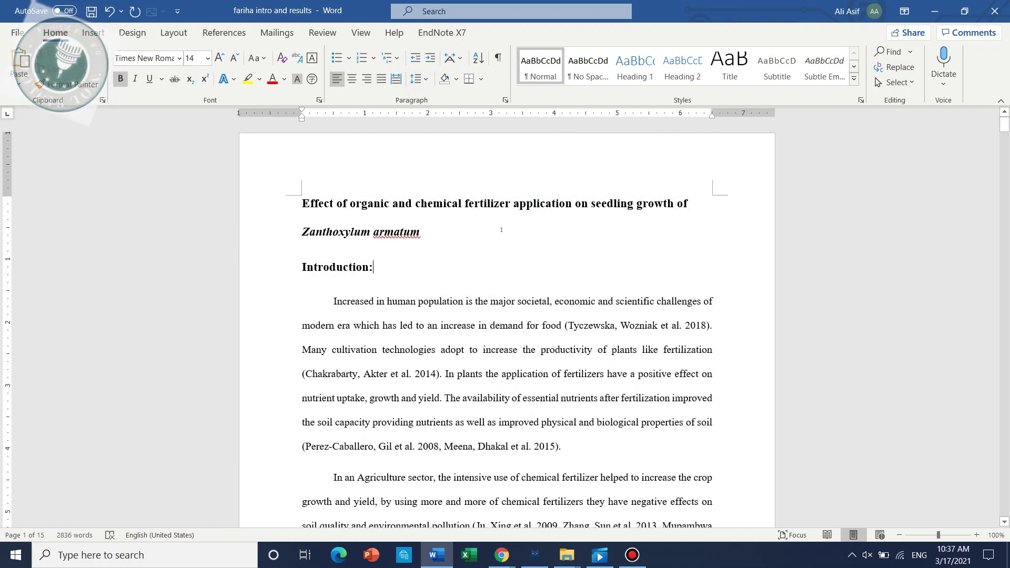
scroll(429, 243, down, 3)
scroll(429, 243, up, 3)
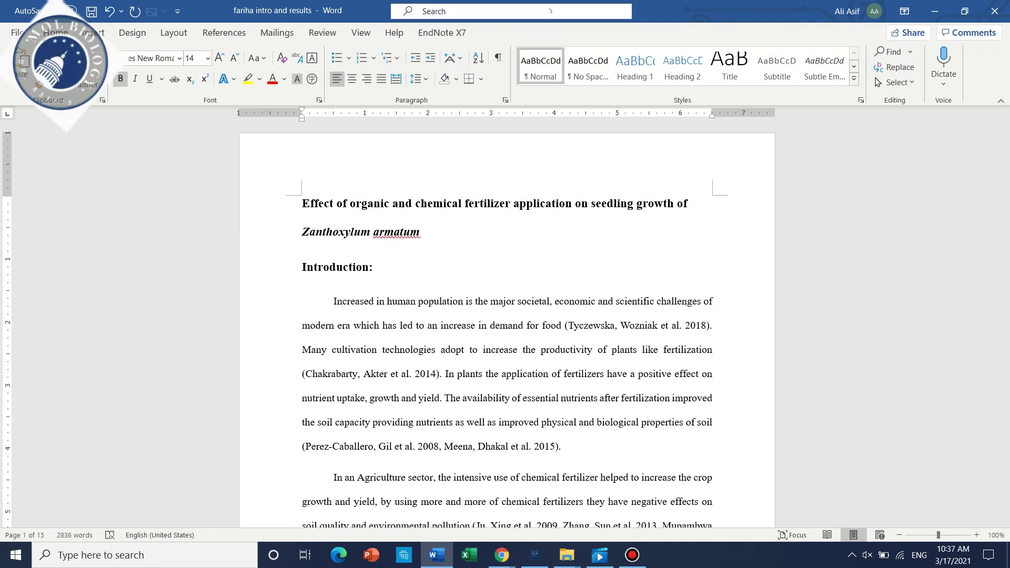
click(550, 11)
text(line)
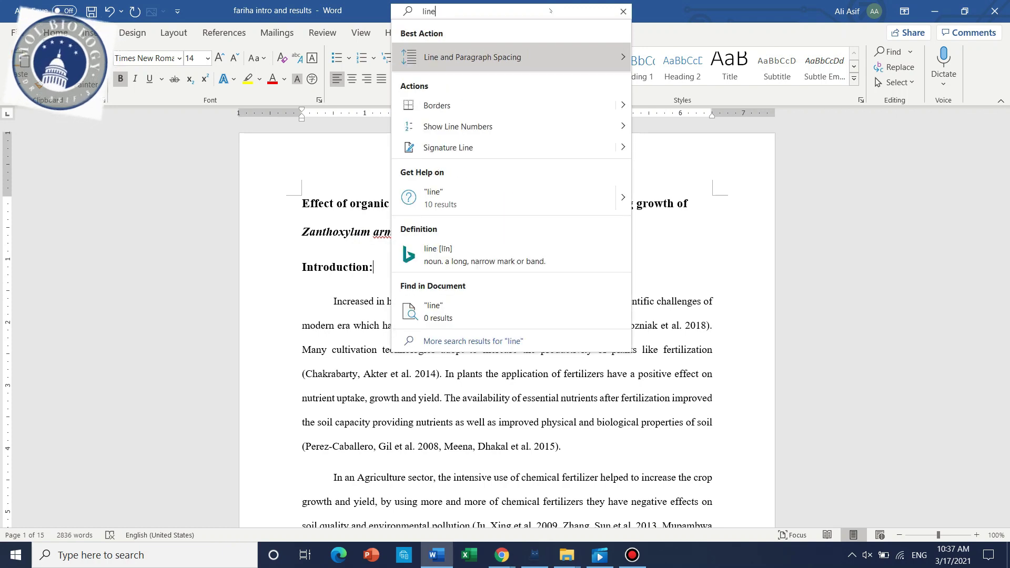
text( n)
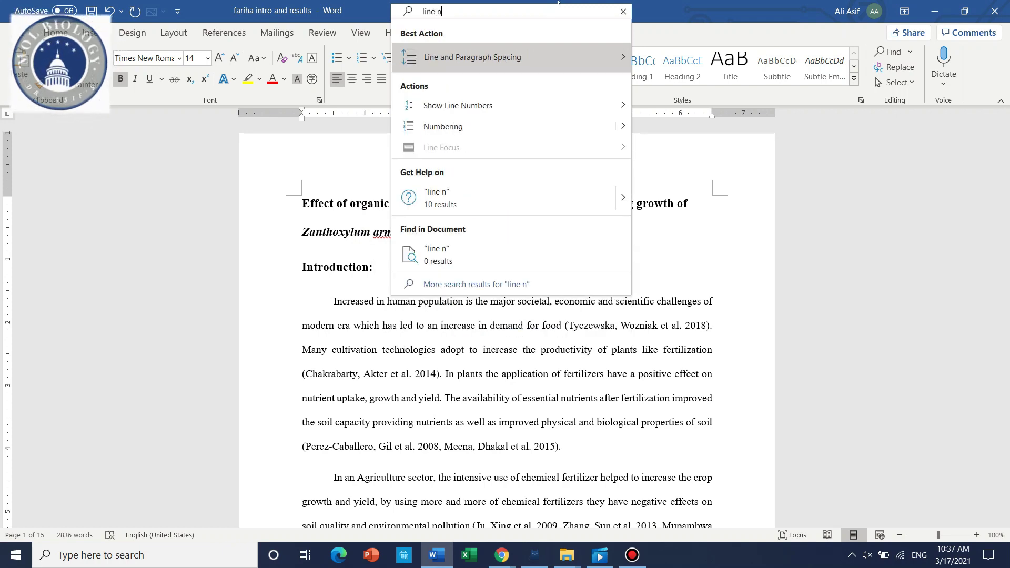
mouse_move(546, 110)
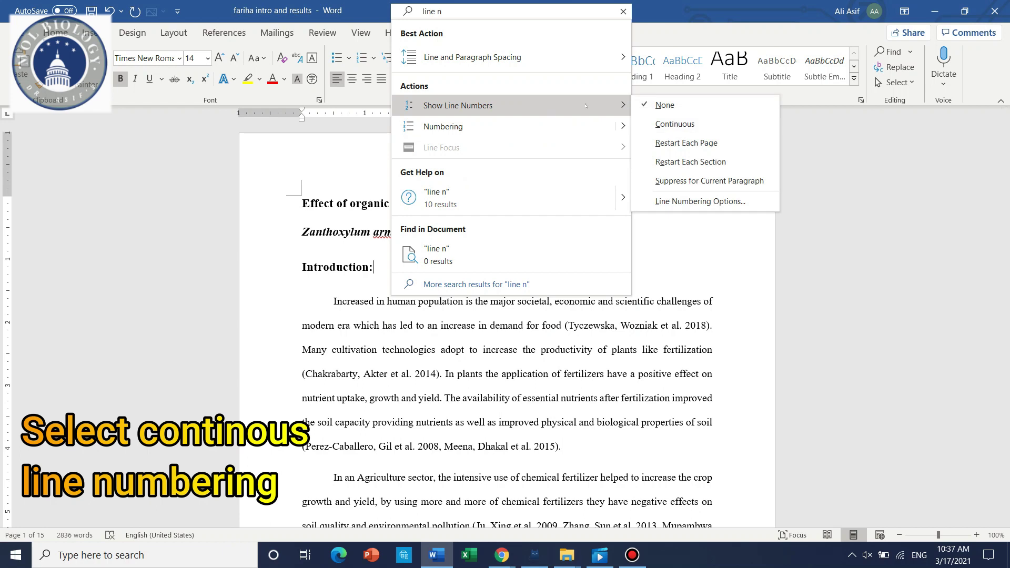
click(653, 124)
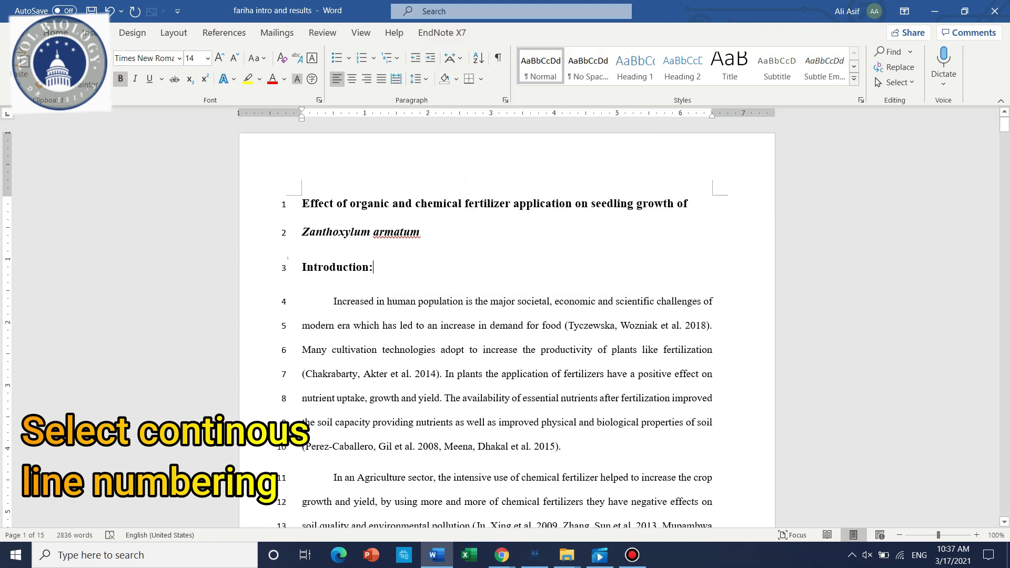
scroll(298, 258, down, 10)
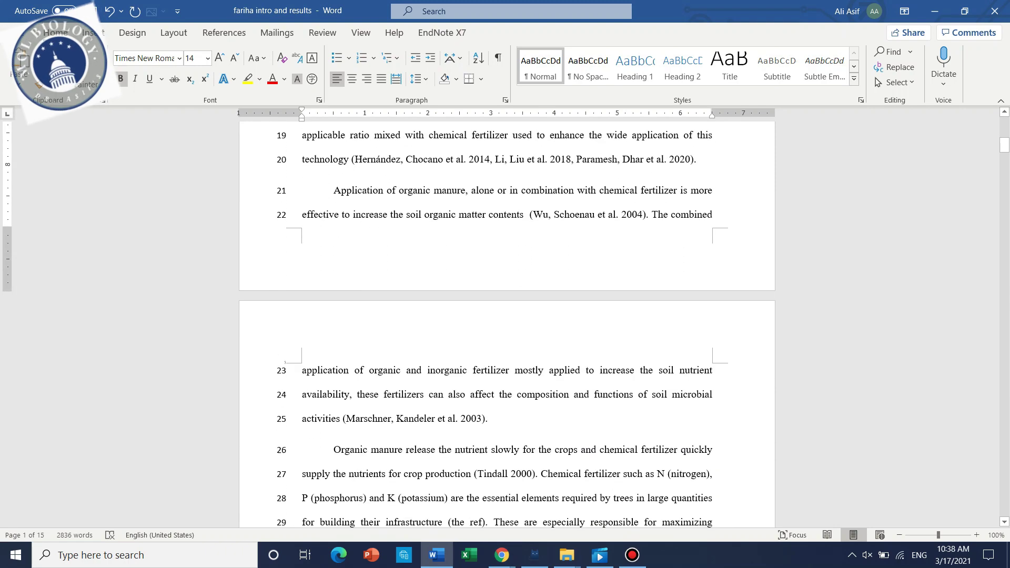
scroll(544, 135, down, 3)
scroll(544, 136, up, 4)
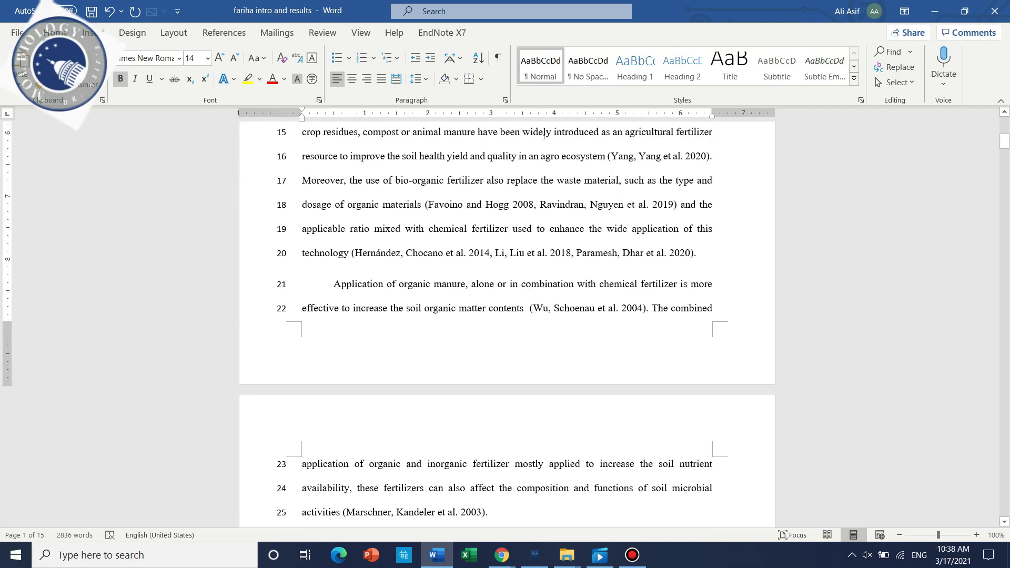
scroll(544, 136, up, 3)
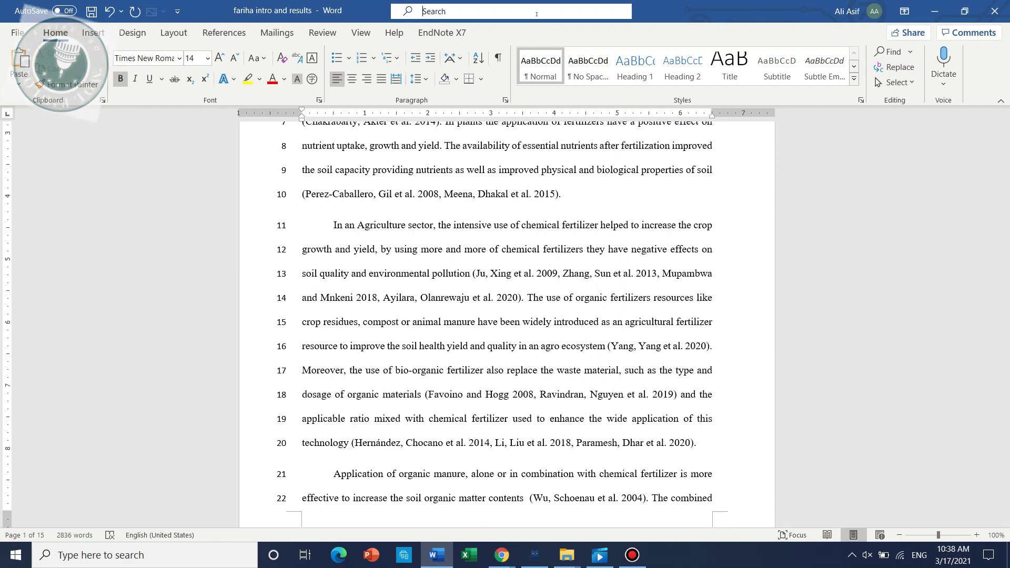
- Add Plain Number 2 centred page numbers at the bottom of each page
click(537, 12)
text(pa)
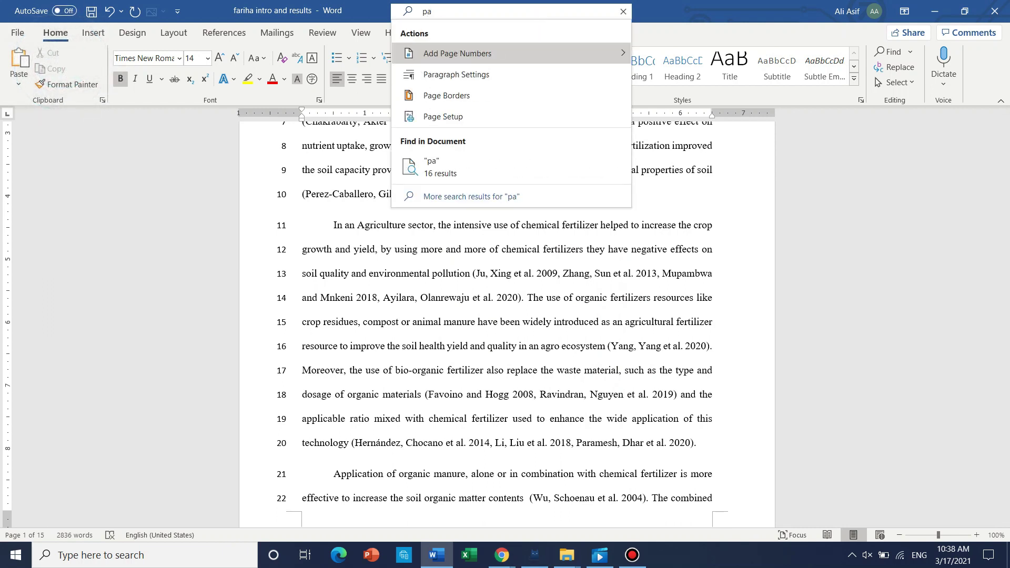
text(g)
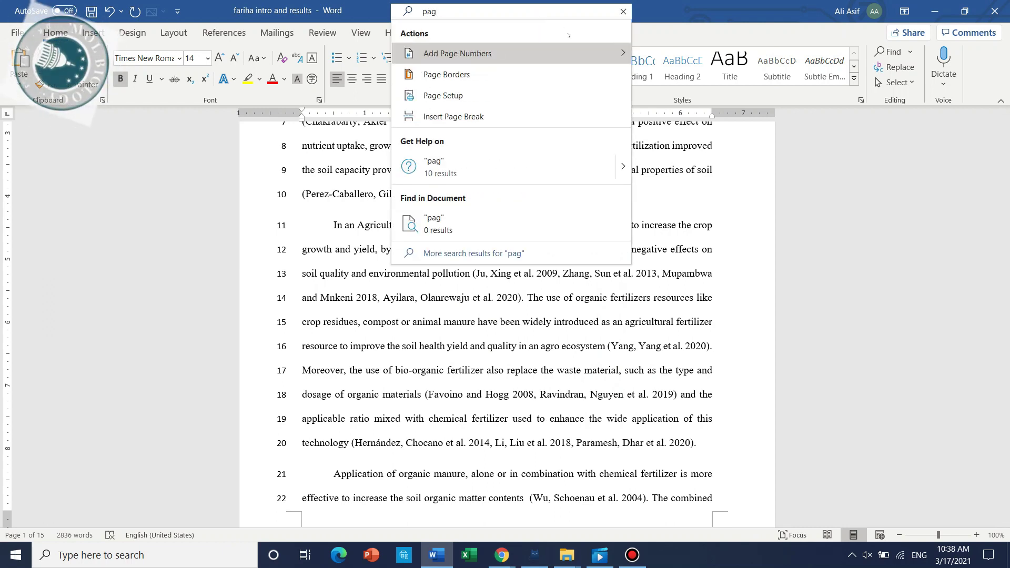
mouse_move(582, 55)
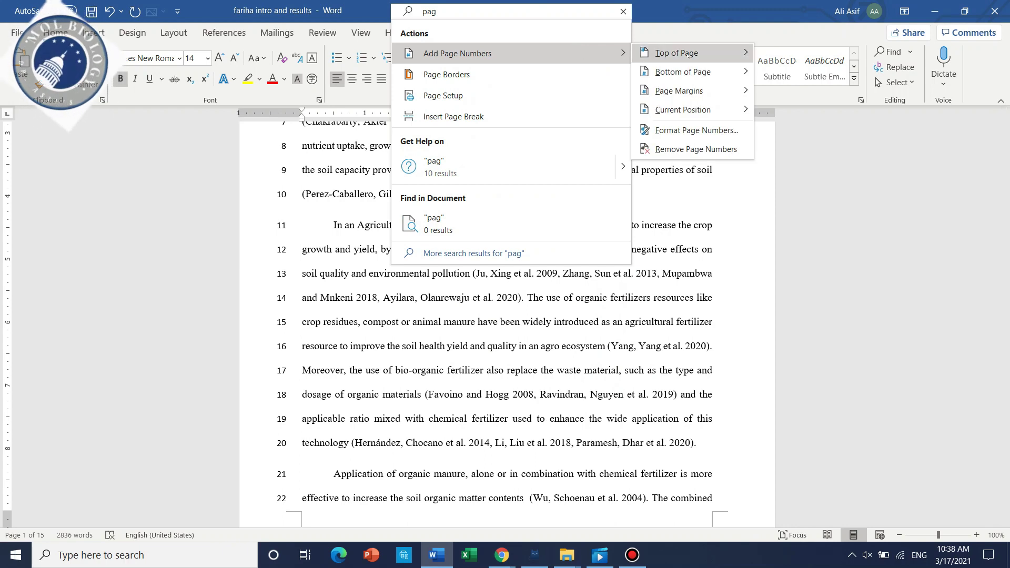
mouse_move(684, 79)
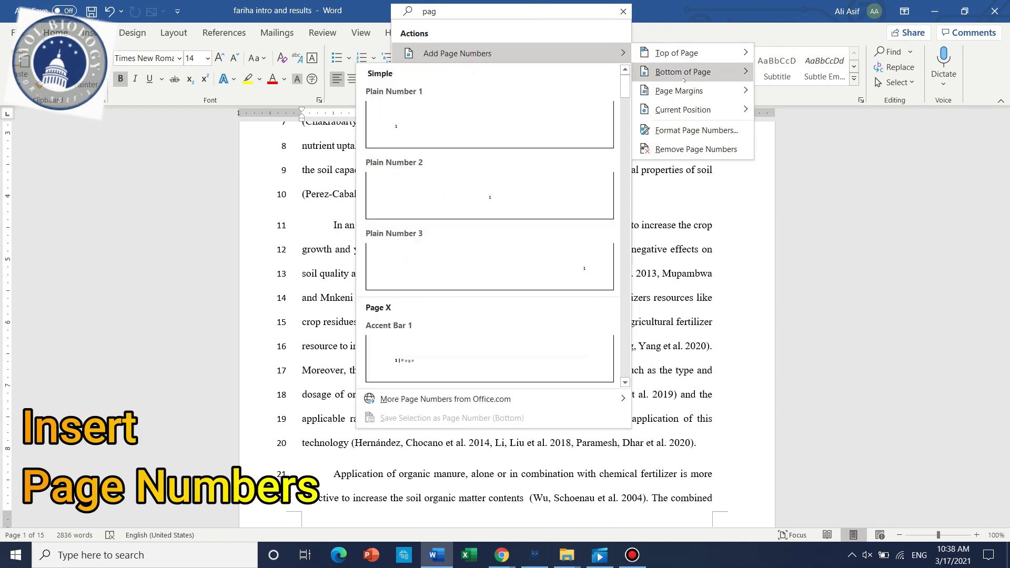
click(528, 188)
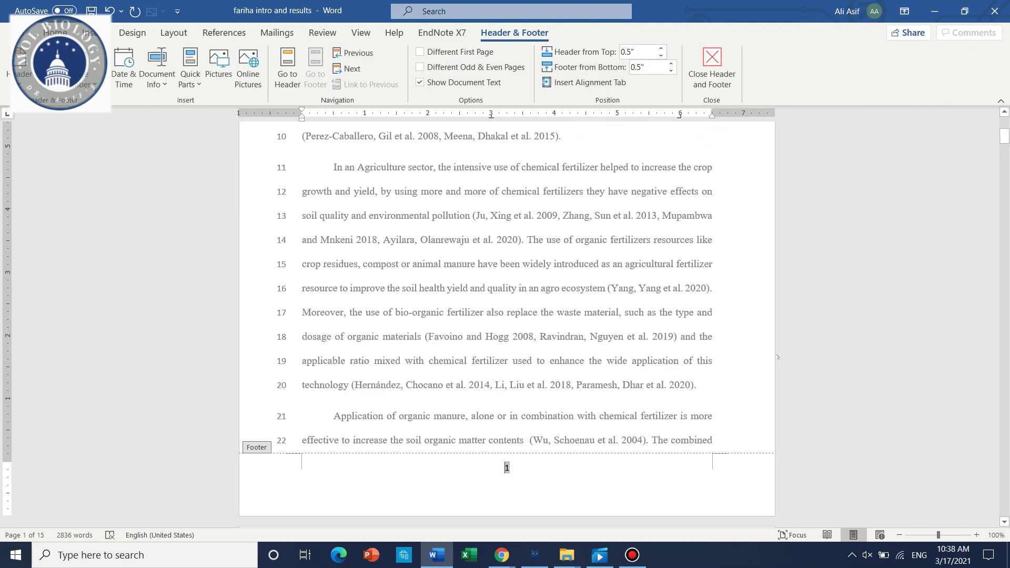
double_click(724, 365)
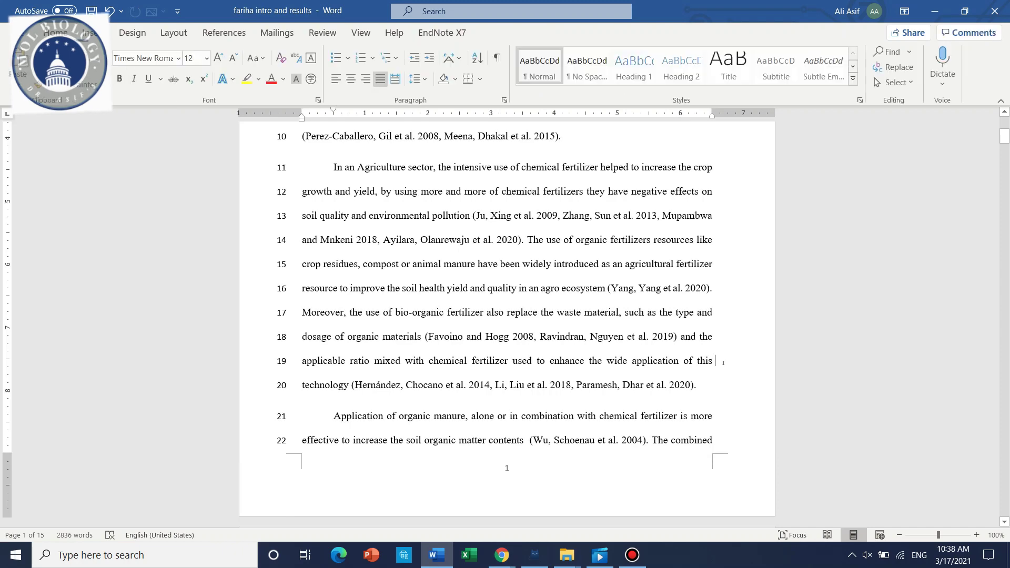
- Zoom out to side-by-side pages and delete the empty lines 52–58 after the introduction
scroll(710, 365, up, 6)
scroll(709, 364, down, 8)
scroll(396, 275, up, 5)
scroll(368, 242, up, 3)
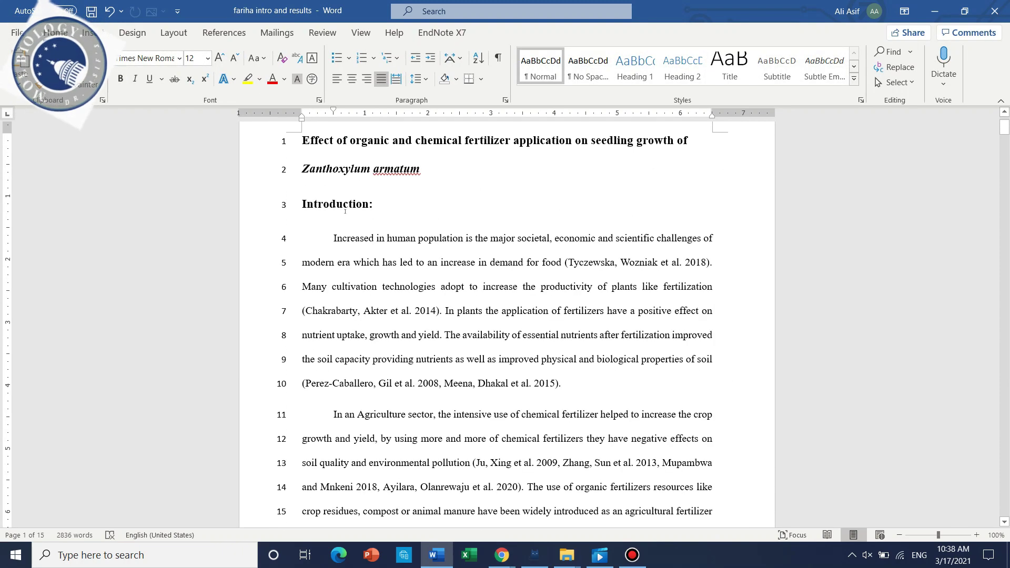
click(319, 189)
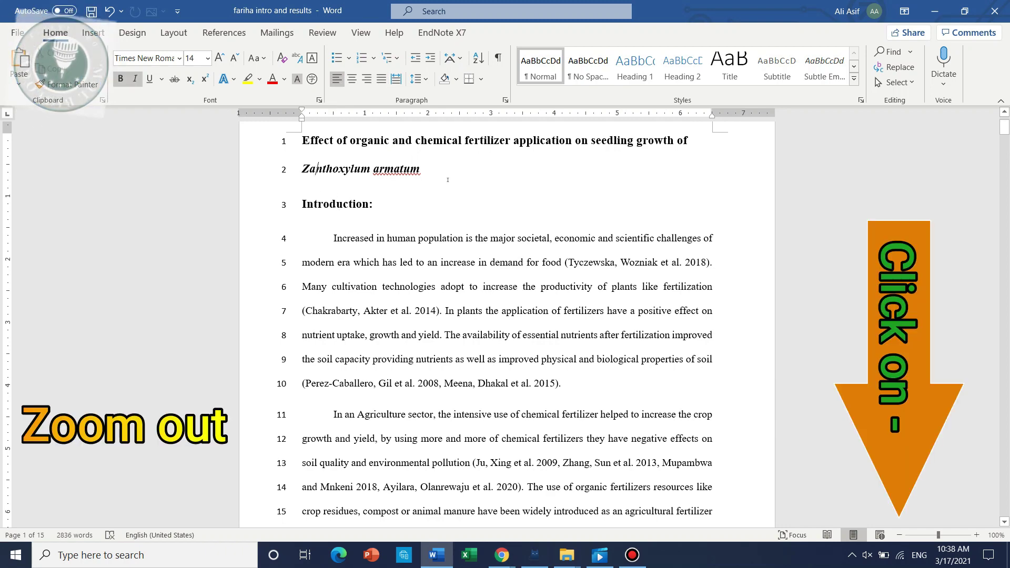
scroll(507, 316, down, 5)
click(900, 535)
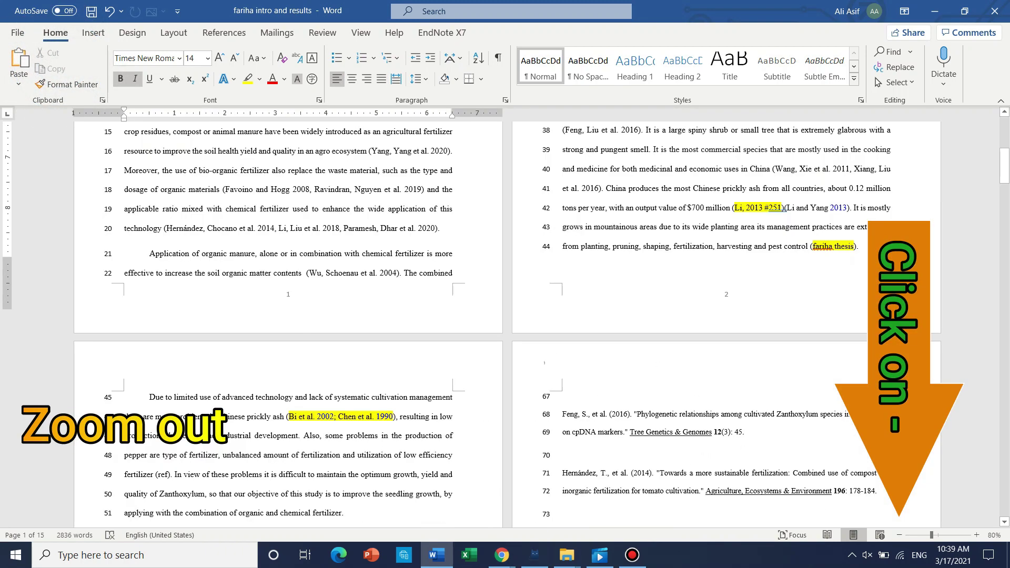
scroll(595, 339, down, 5)
scroll(189, 306, up, 1)
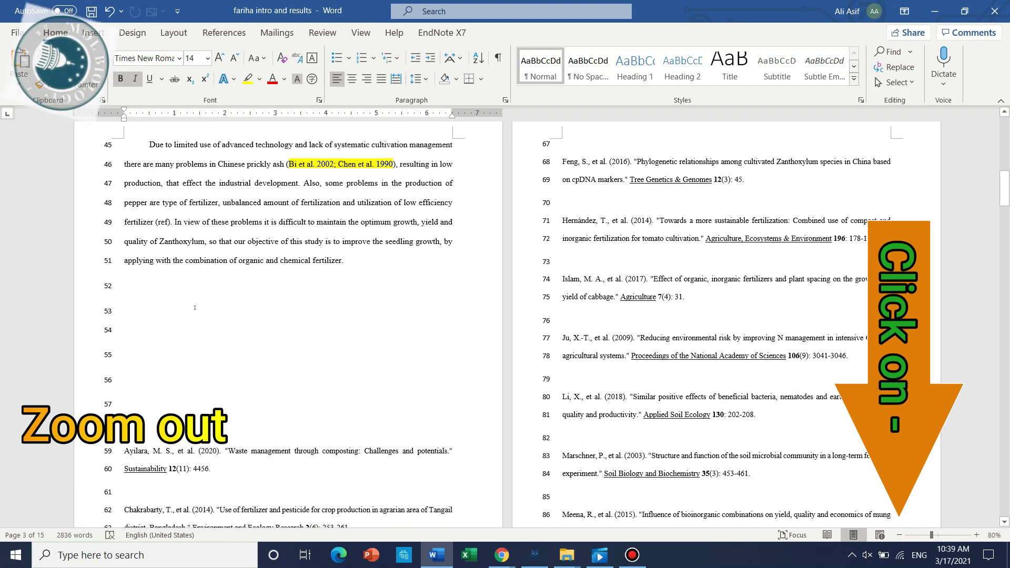
drag(140, 285, 149, 428)
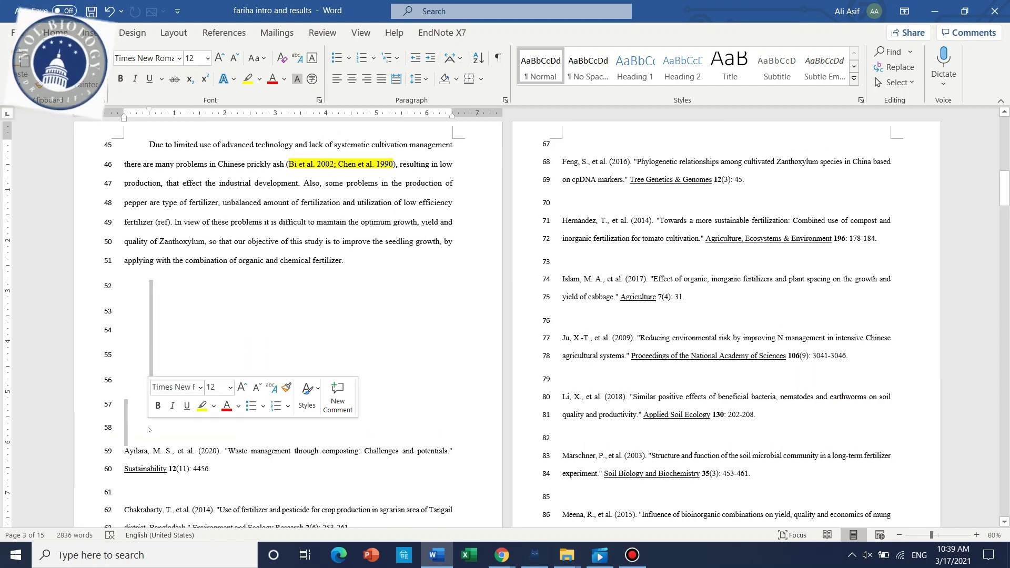
key(ctrl+z)
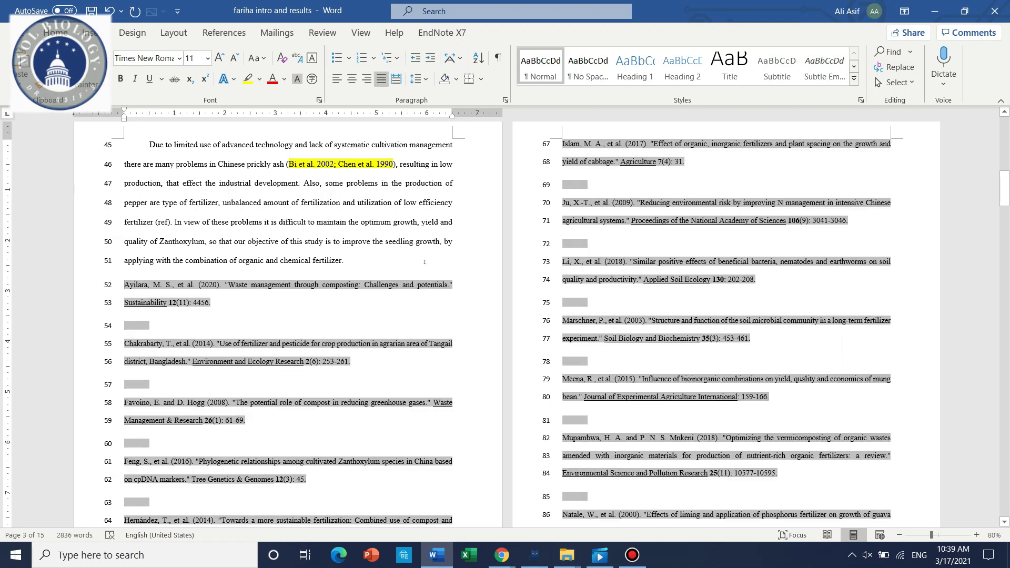
- Insert a line break above the References heading so it moves to the next page
scroll(444, 262, down, 1)
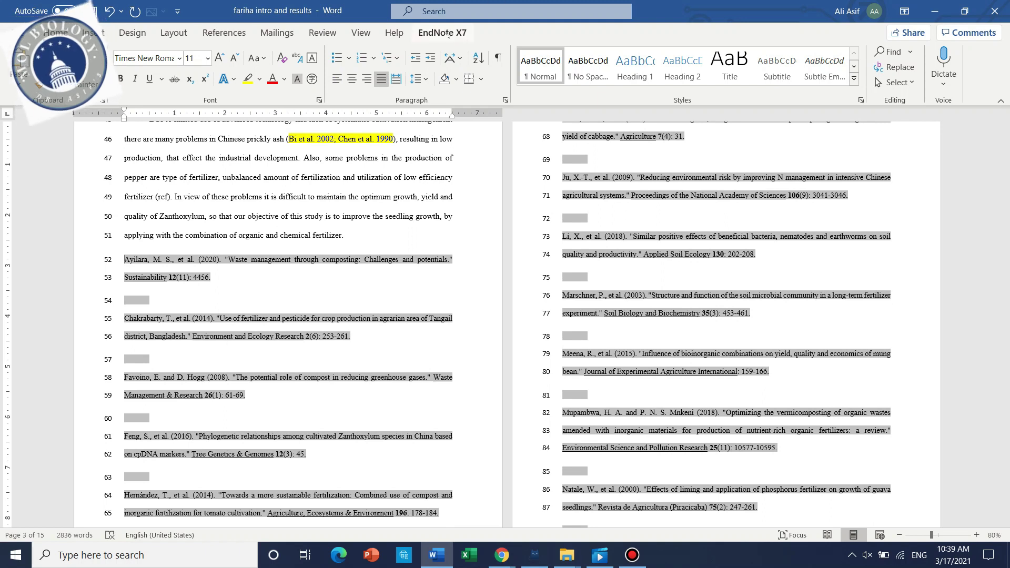
scroll(459, 343, down, 14)
scroll(460, 344, down, 16)
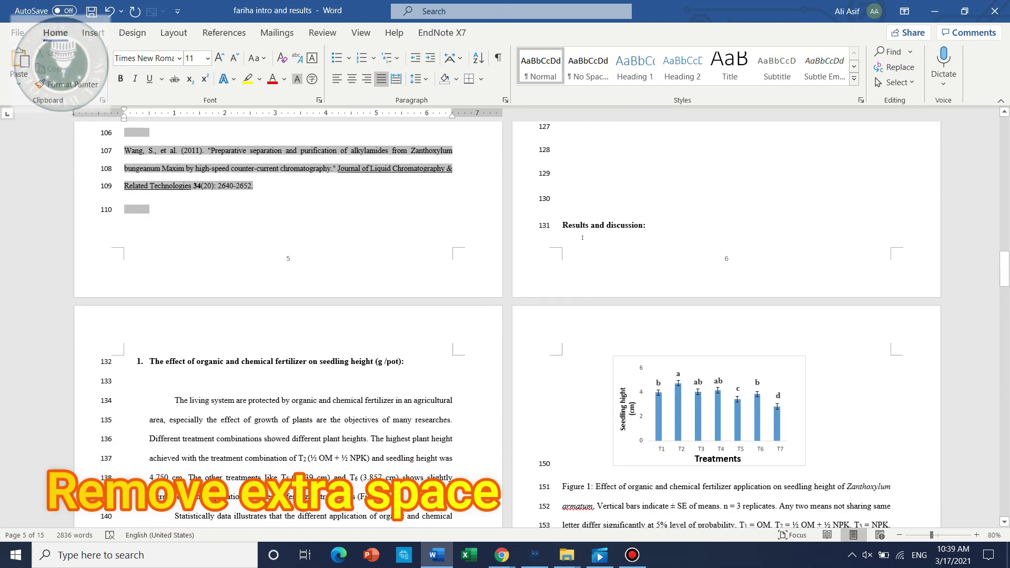
scroll(638, 242, down, 20)
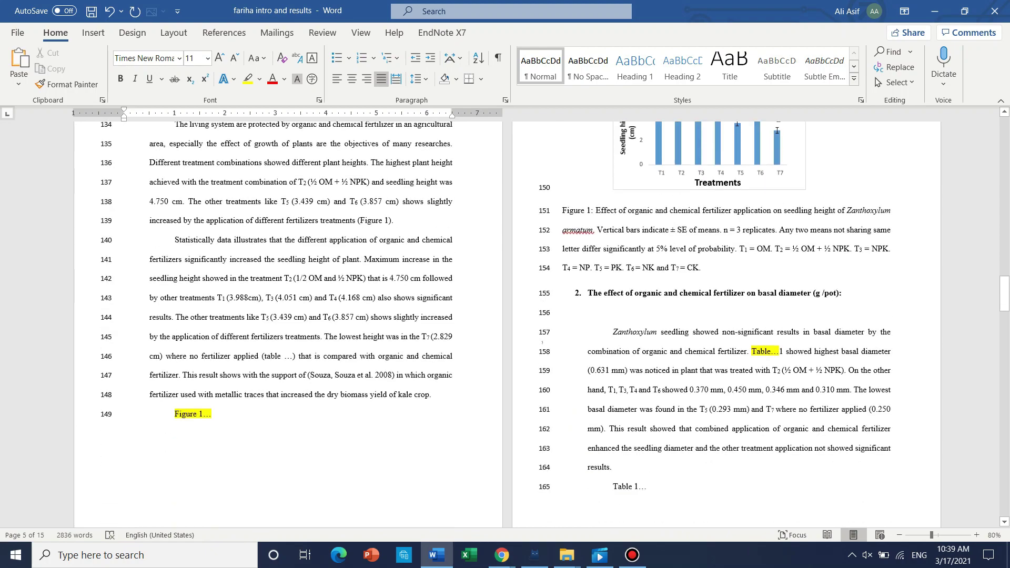
scroll(542, 324, down, 20)
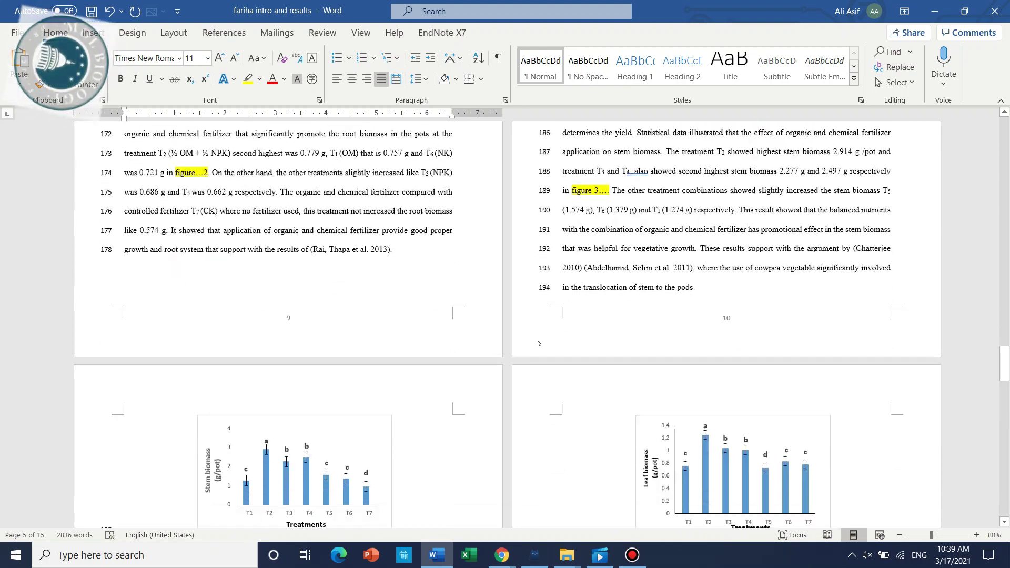
scroll(535, 347, down, 20)
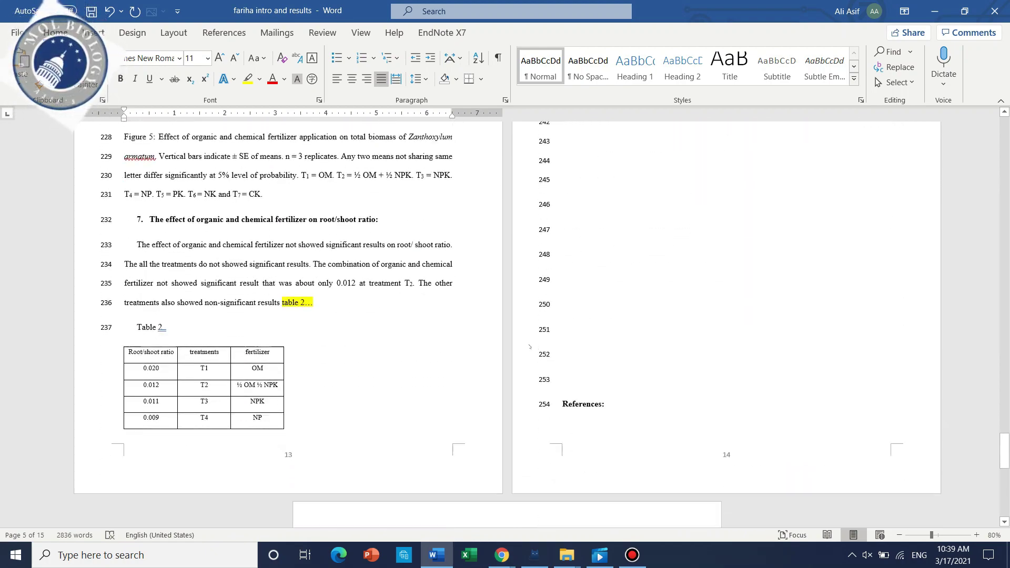
scroll(526, 340, up, 10)
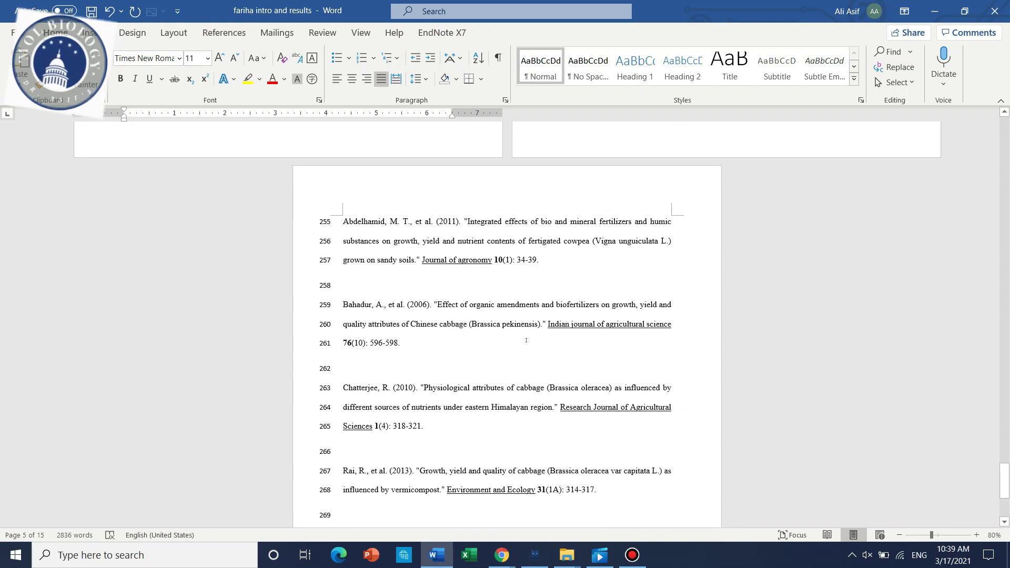
click(618, 331)
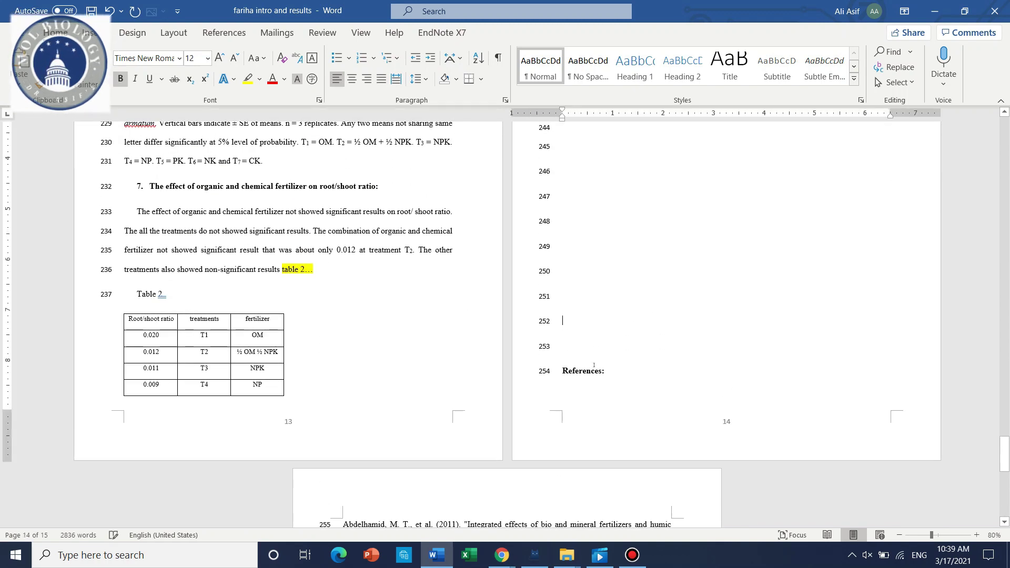
key(Return)
key(Return)
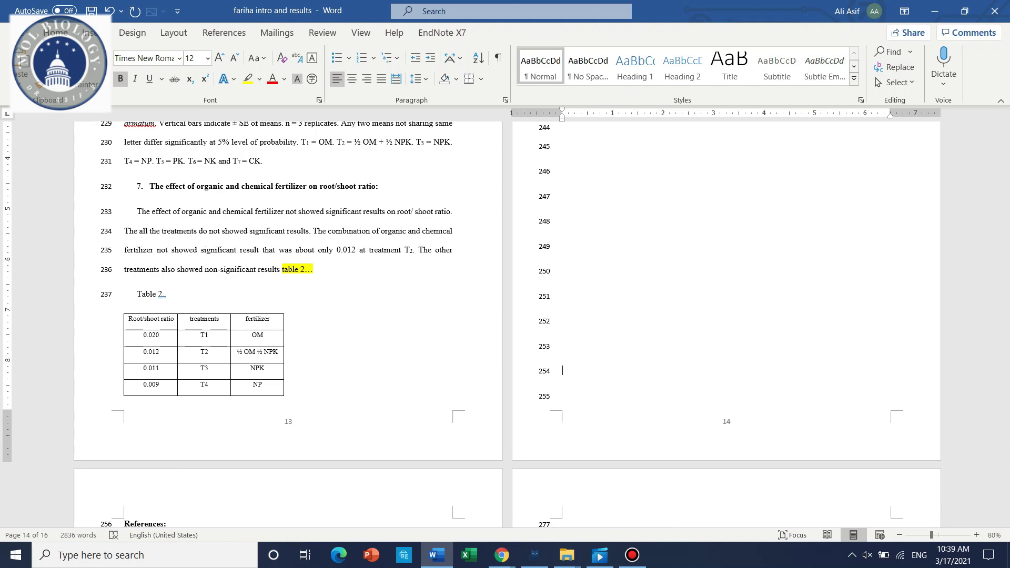
scroll(579, 347, down, 5)
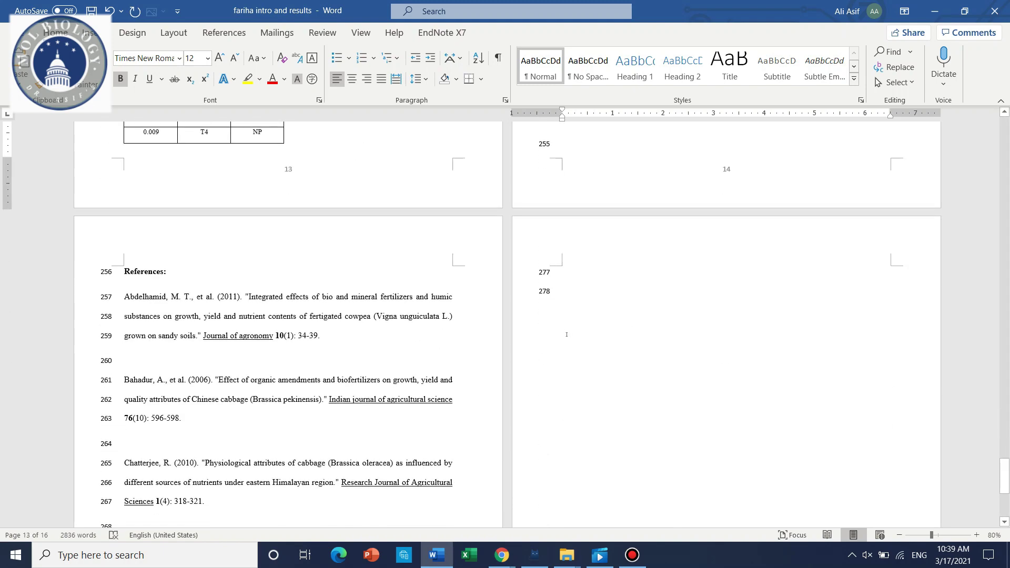
scroll(567, 335, up, 10)
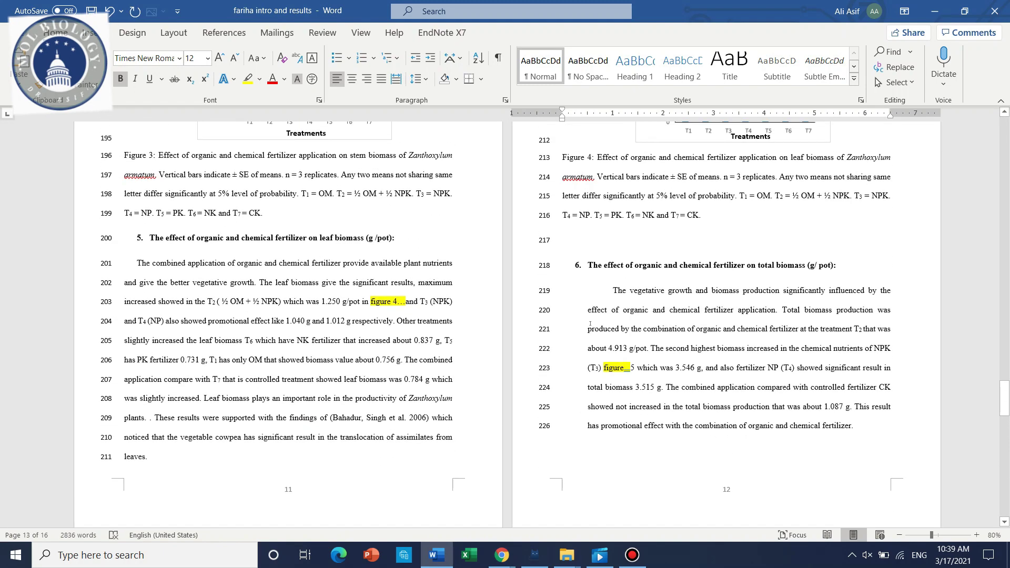
scroll(591, 322, up, 10)
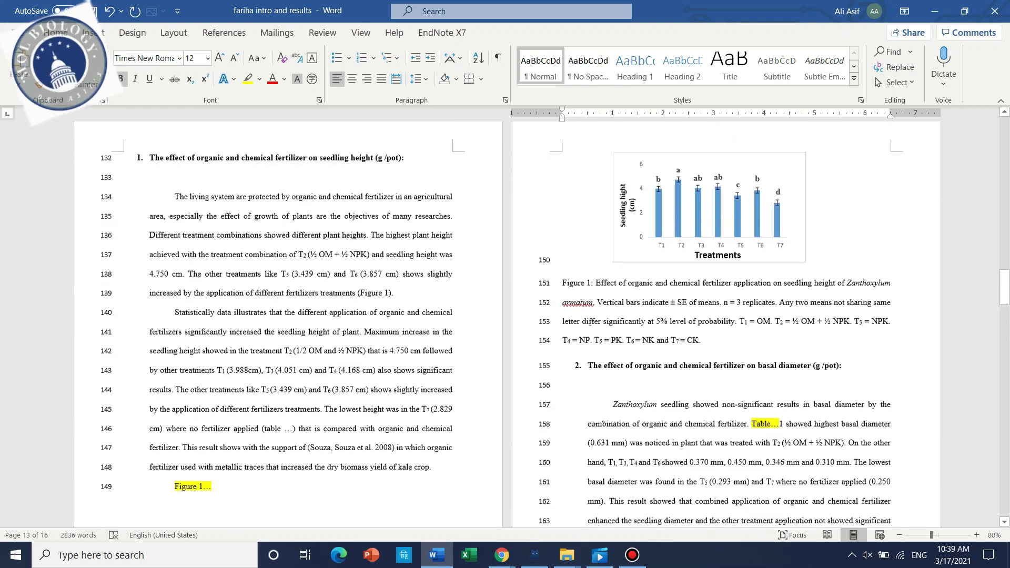
scroll(590, 325, up, 20)
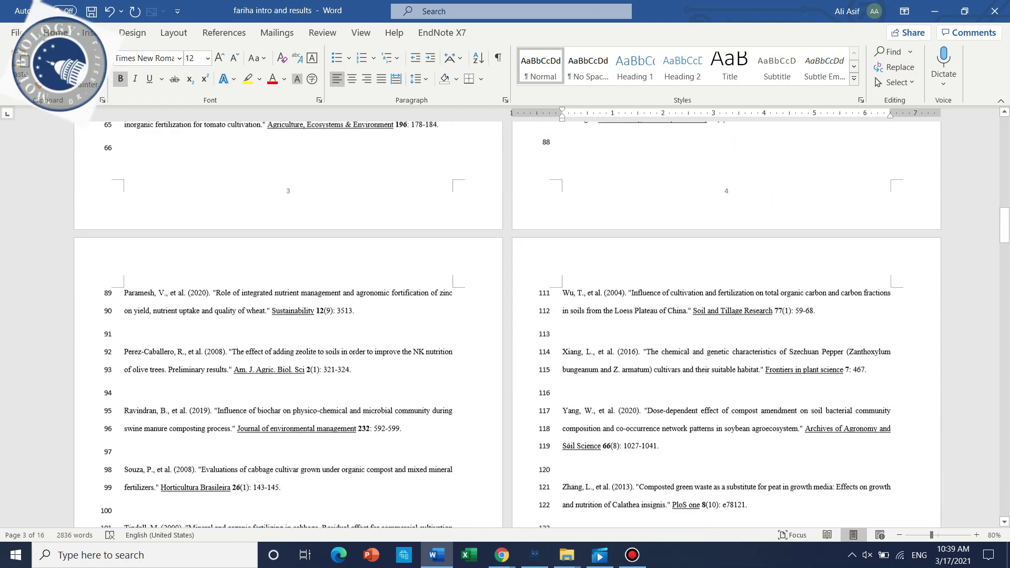
scroll(568, 446, up, 8)
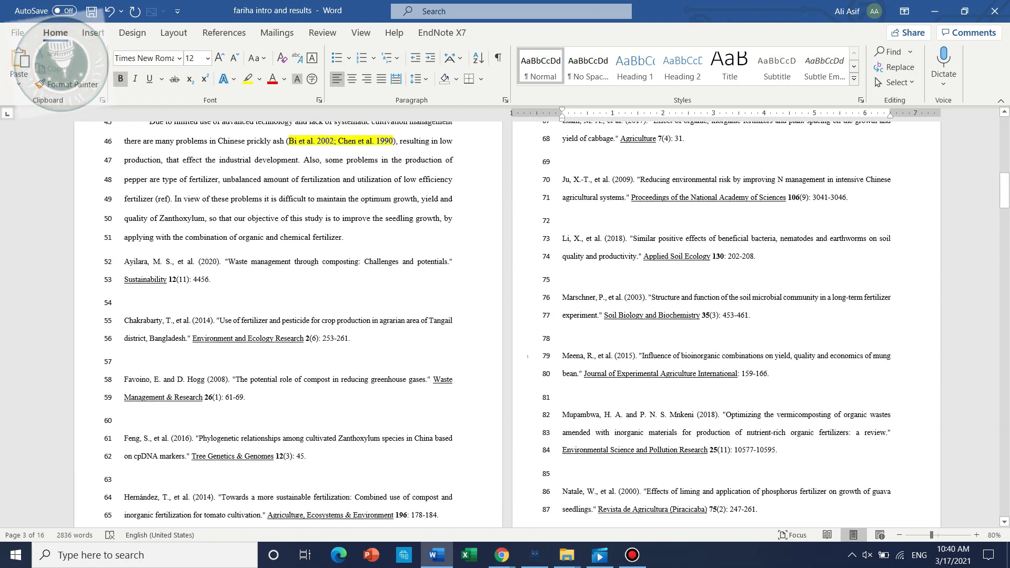
scroll(528, 357, up, 3)
ctrl+scroll(733, 397, down, 2)
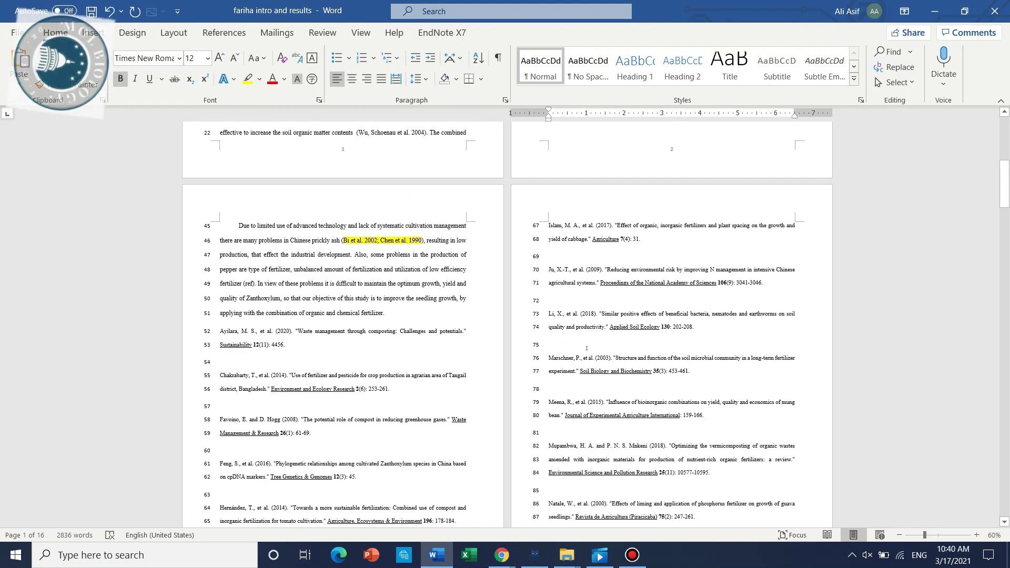
scroll(587, 349, down, 5)
scroll(584, 349, up, 4)
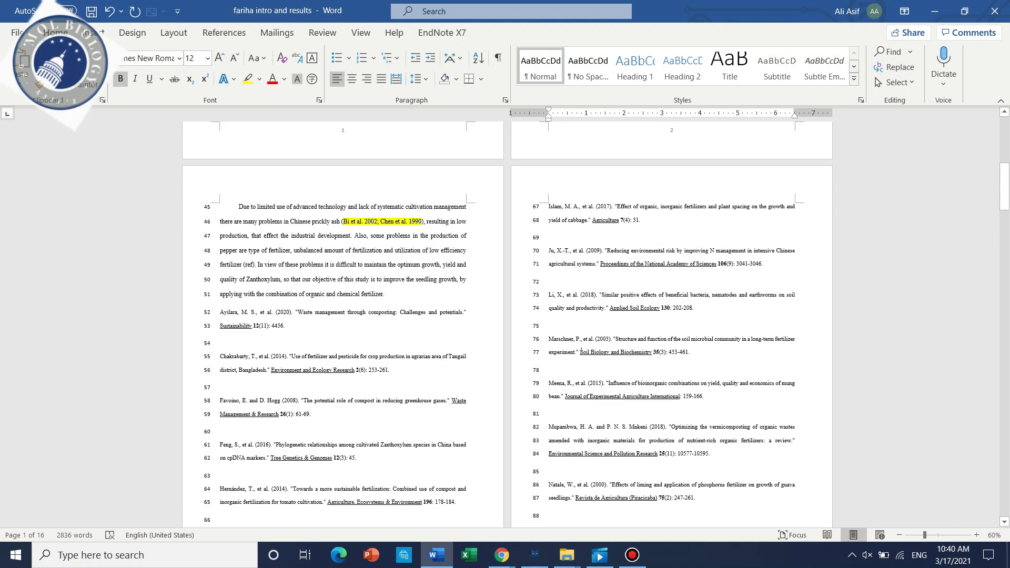
scroll(580, 351, down, 1)
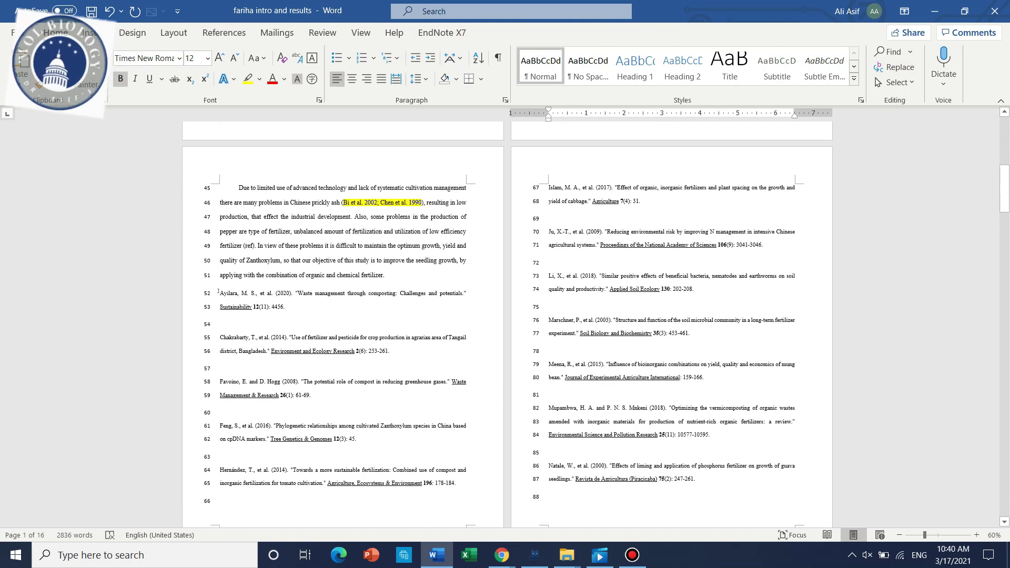
- Cut the reference entries on lines 52–122 and paste them after the last reference
drag(221, 293, 690, 525)
scroll(689, 305, down, 8)
drag(689, 305, 699, 334)
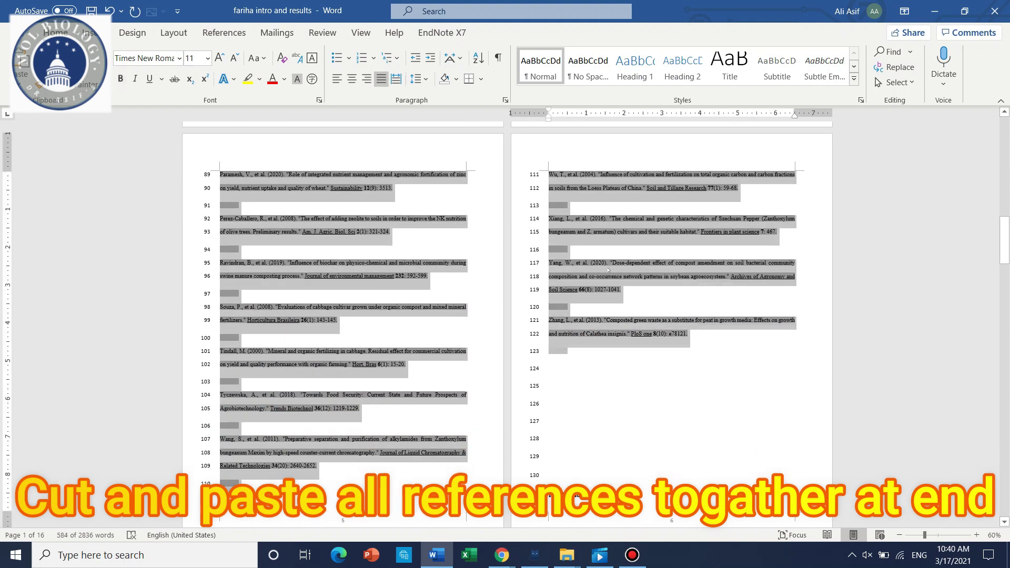
right_click(611, 270)
click(638, 279)
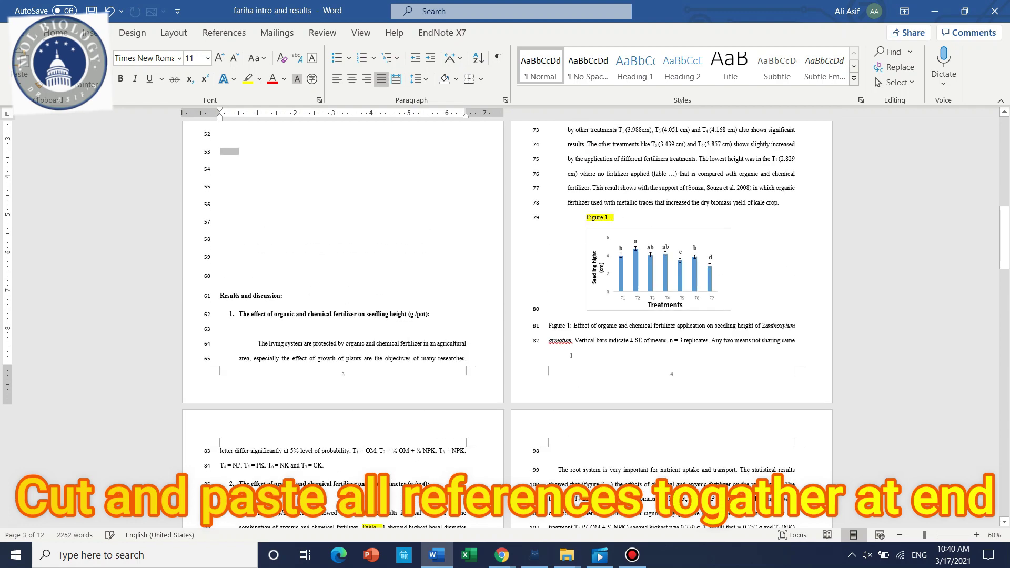
scroll(577, 380, down, 20)
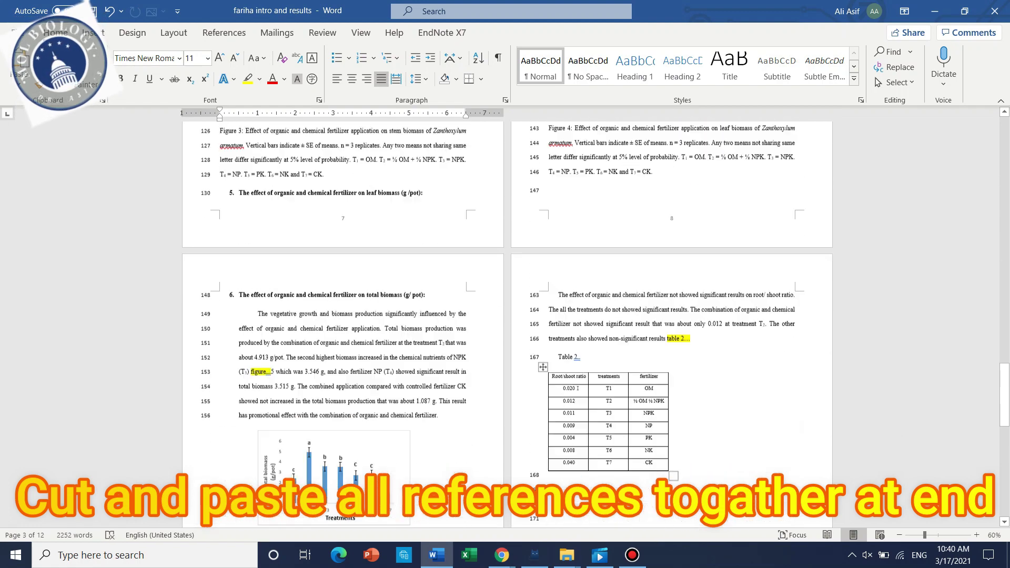
scroll(557, 387, down, 5)
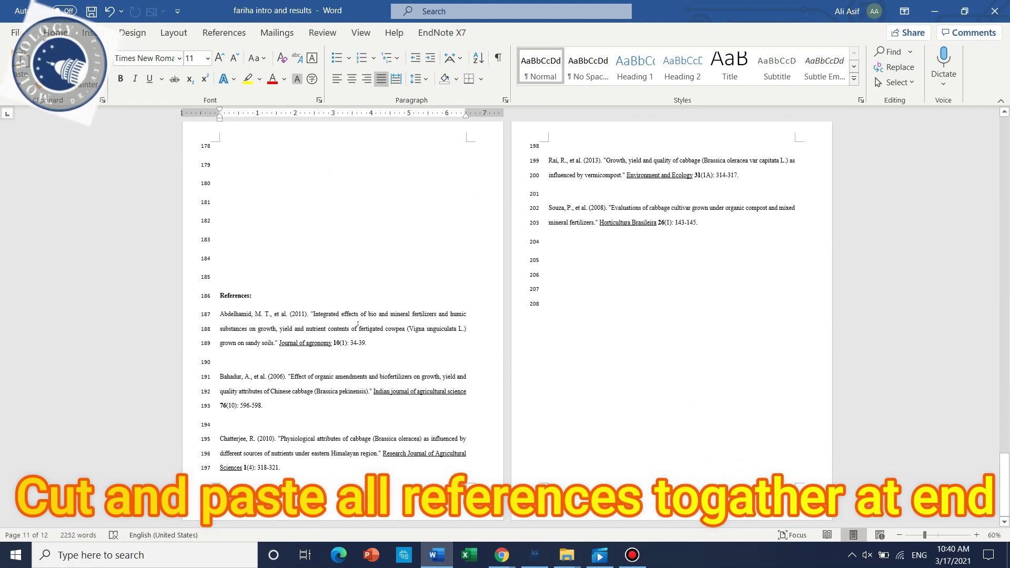
click(221, 314)
key(ctrl+shift+End)
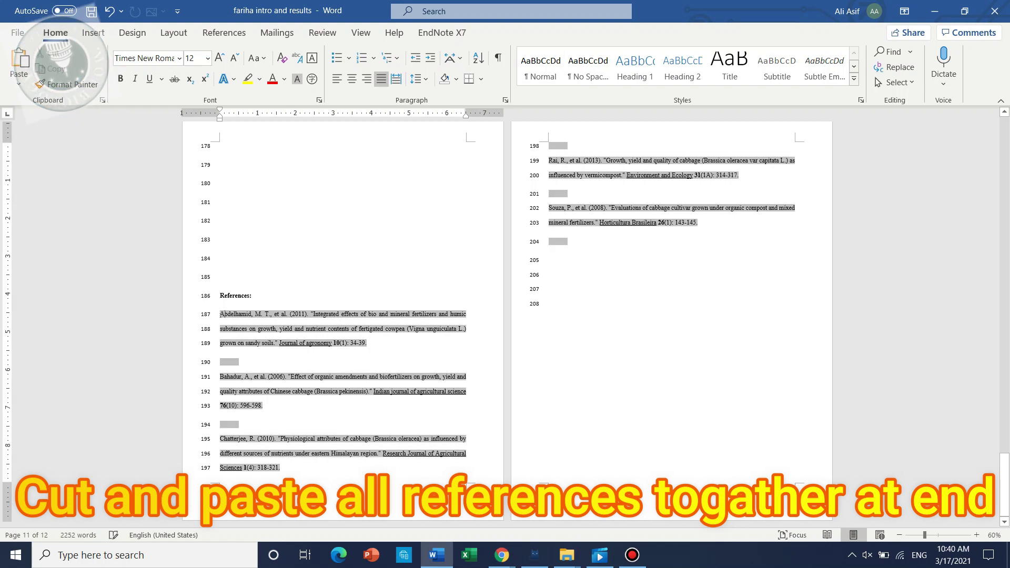
click(597, 261)
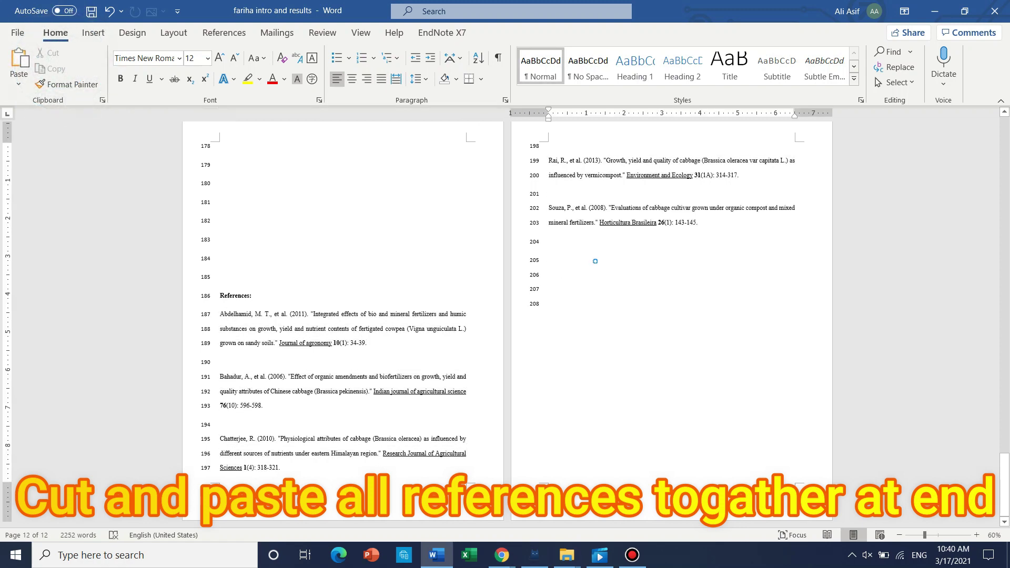
key(ctrl+v)
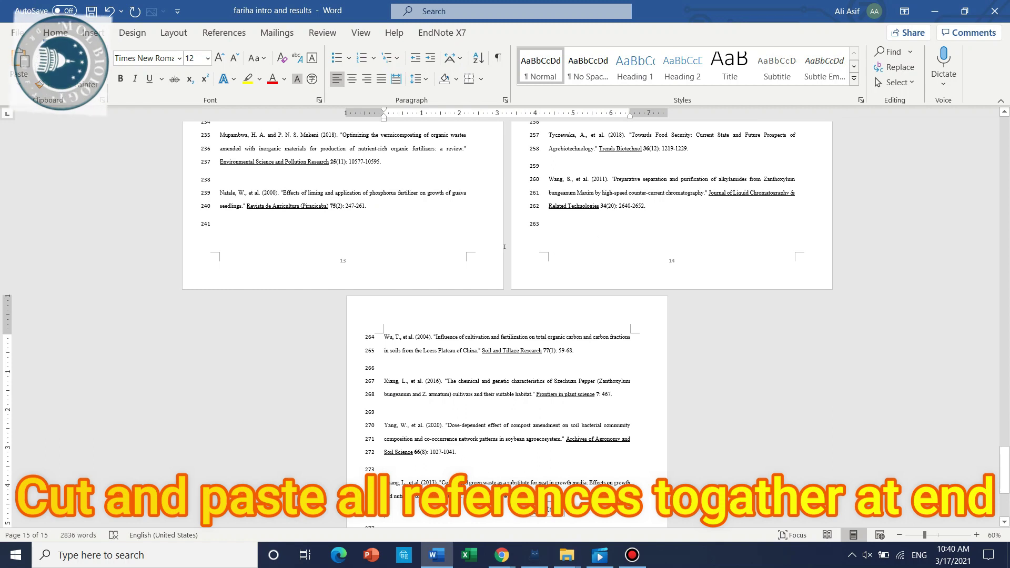
scroll(617, 390, up, 10)
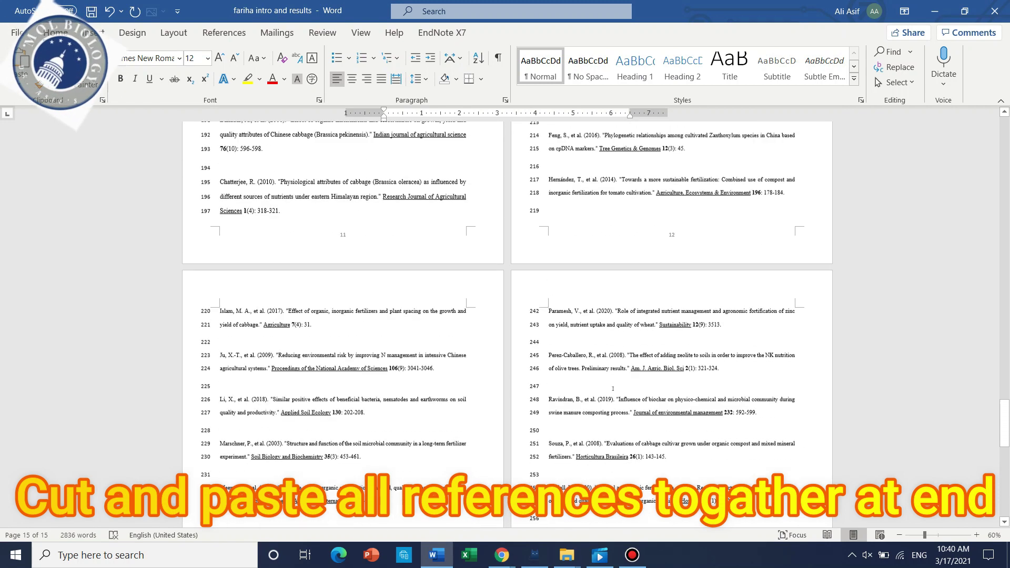
- Run EndNote's Update Citations and Bibliography, dismissing each 'An unknown error occurred' alert
click(442, 33)
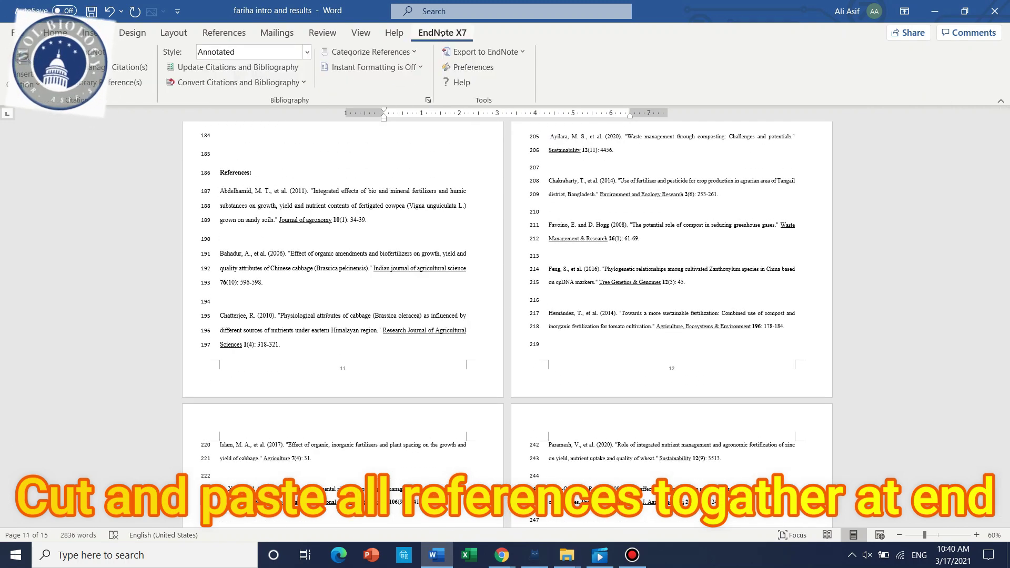
click(201, 67)
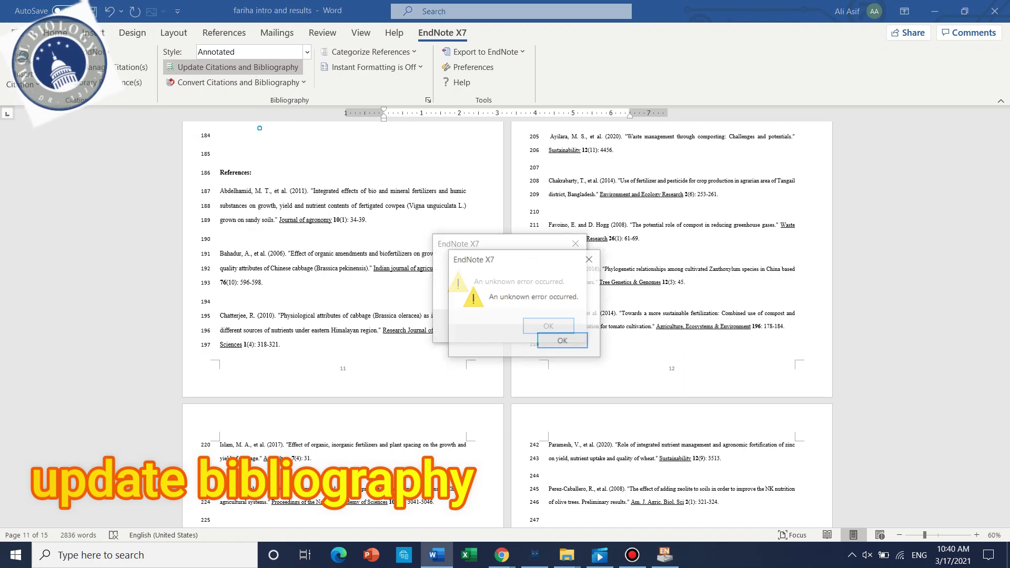
click(607, 386)
click(607, 386)
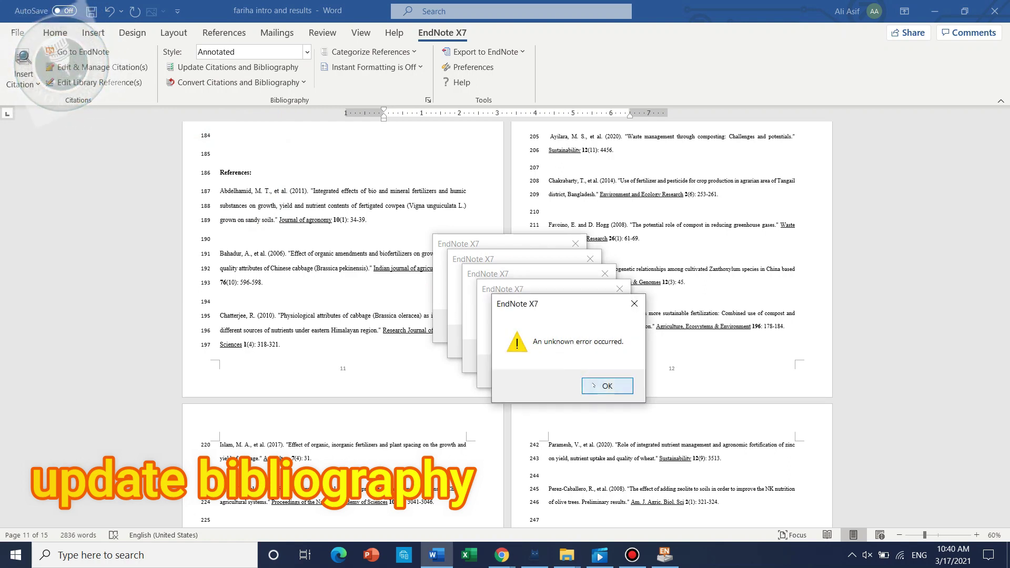
click(590, 383)
click(581, 370)
click(574, 357)
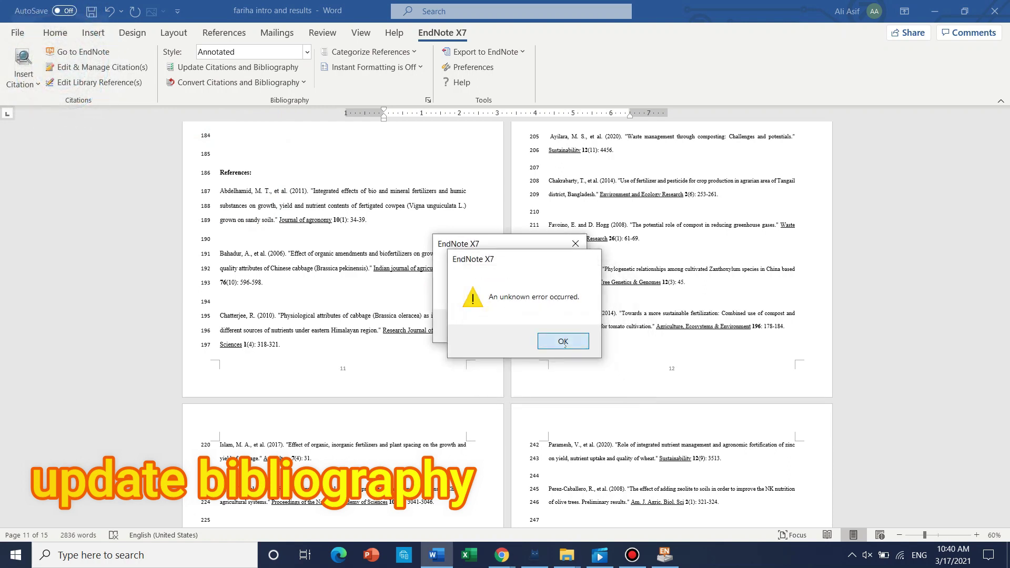
click(563, 341)
click(549, 326)
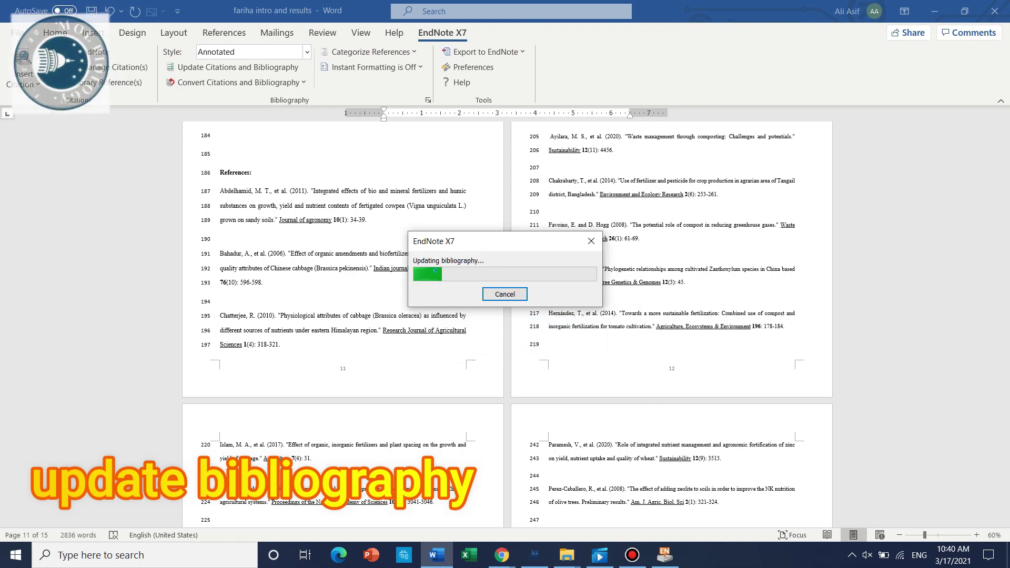
- Delete blank lines 178–184 and one more line above References:, then return to page 1
scroll(616, 317, up, 5)
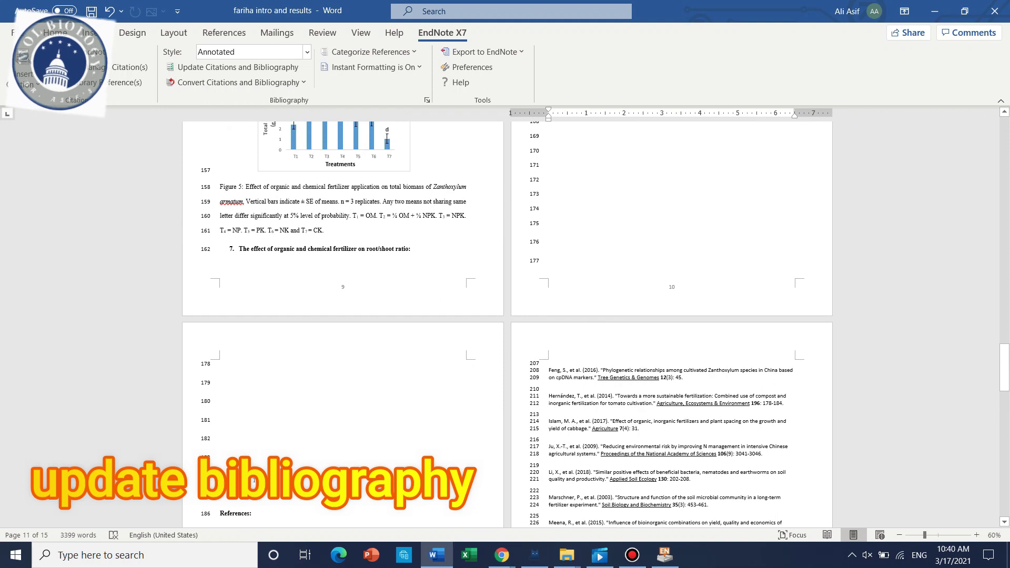
drag(252, 481, 257, 364)
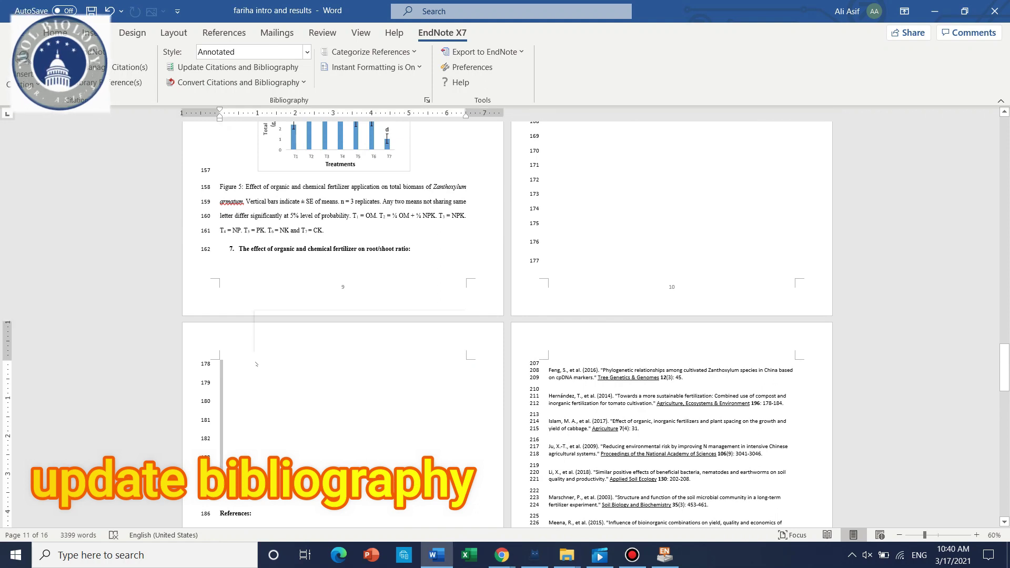
key(Delete)
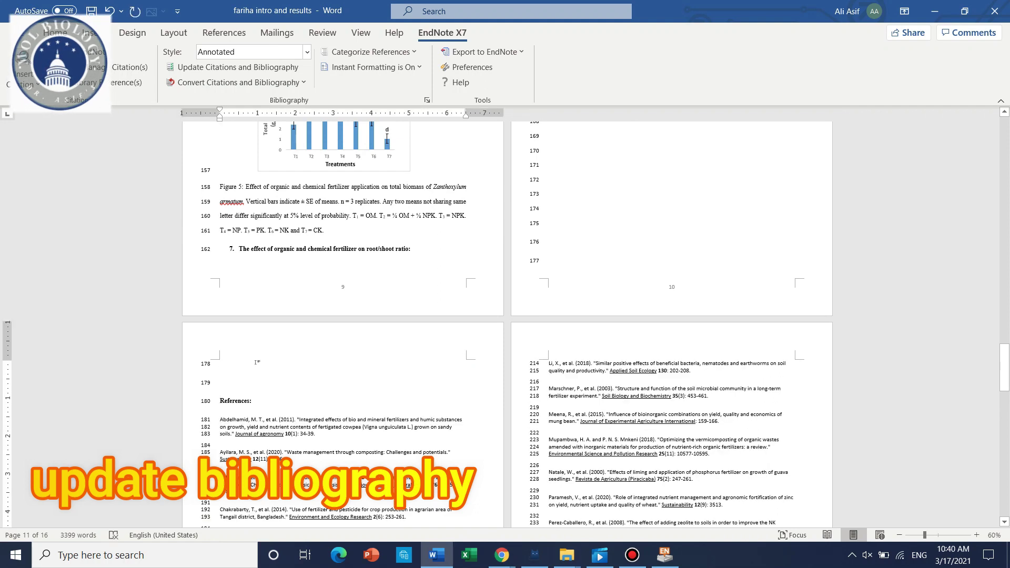
key(Delete)
scroll(255, 363, up, 15)
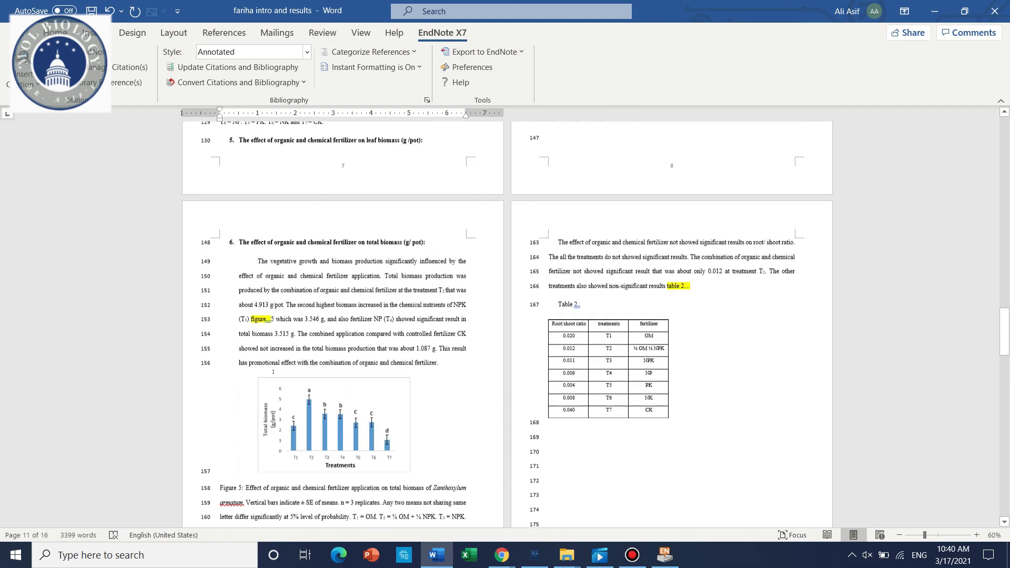
scroll(269, 374, up, 10)
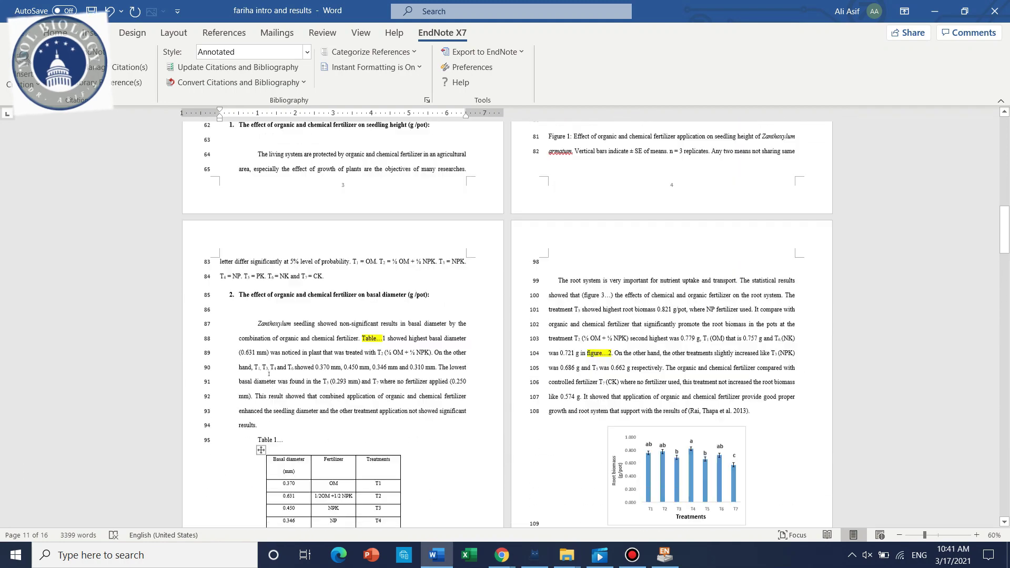
scroll(269, 374, up, 10)
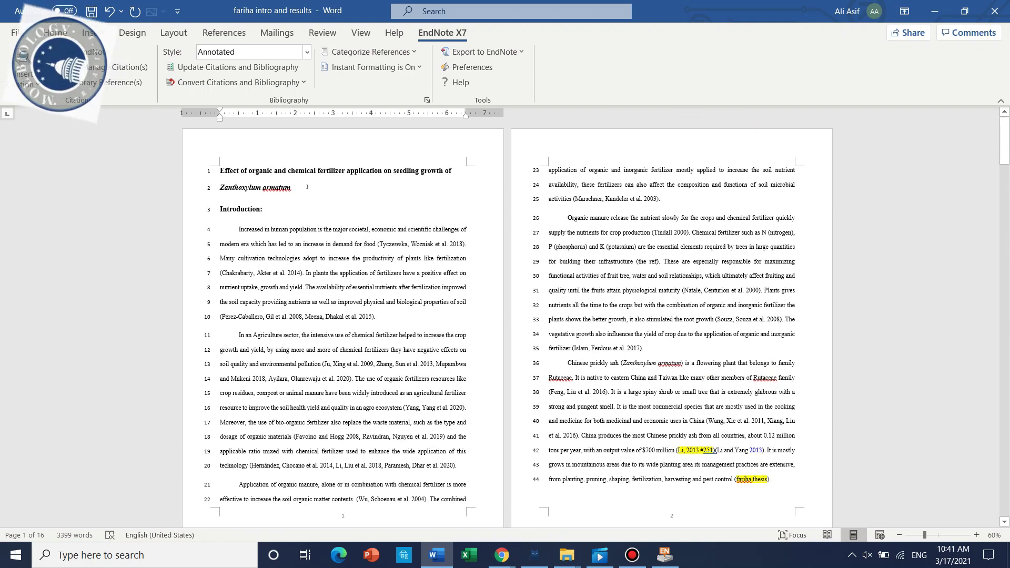
- Set the two-line manuscript title to 16 pt
click(301, 188)
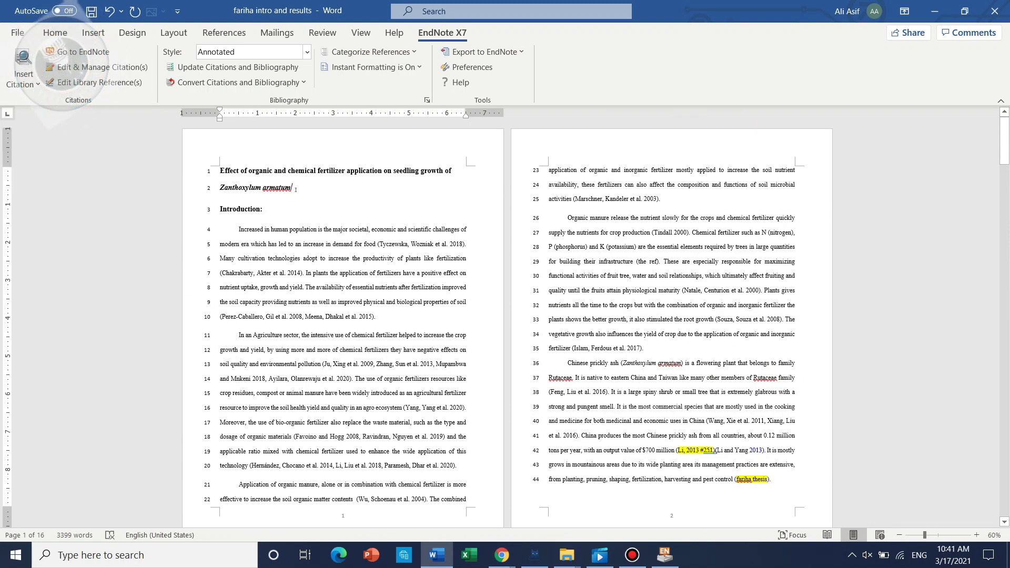
drag(297, 188, 220, 169)
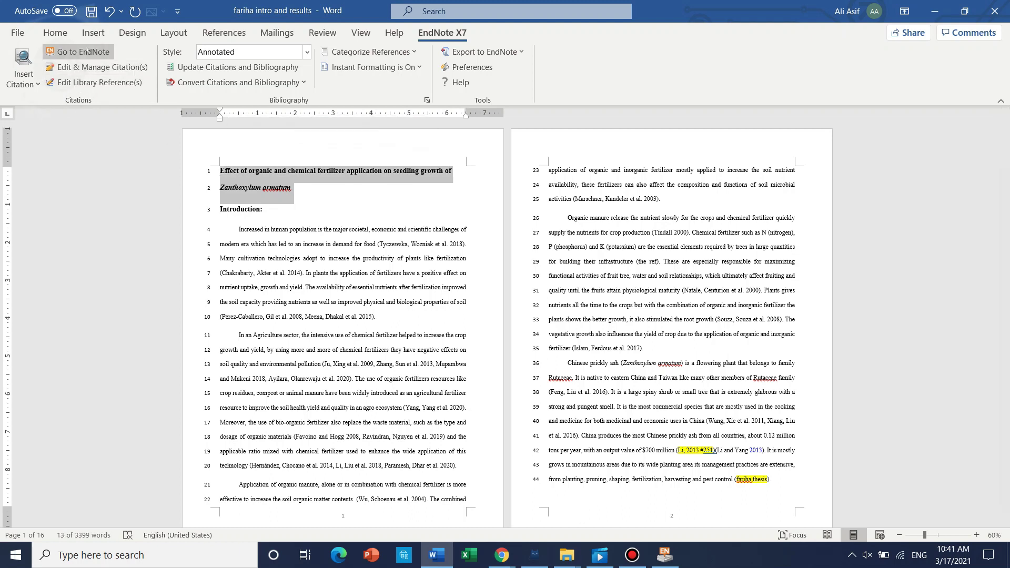
click(55, 33)
click(207, 58)
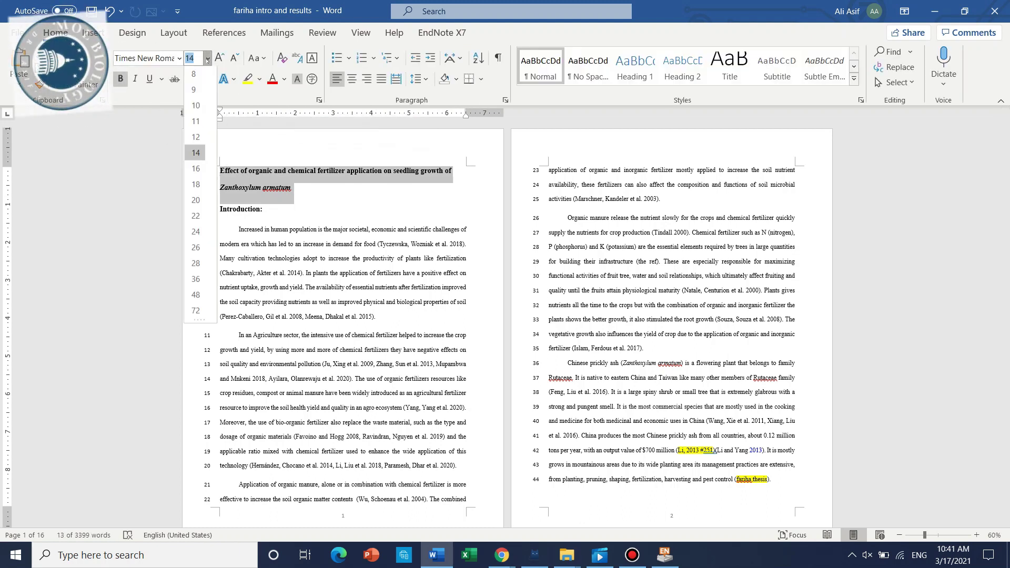
click(196, 169)
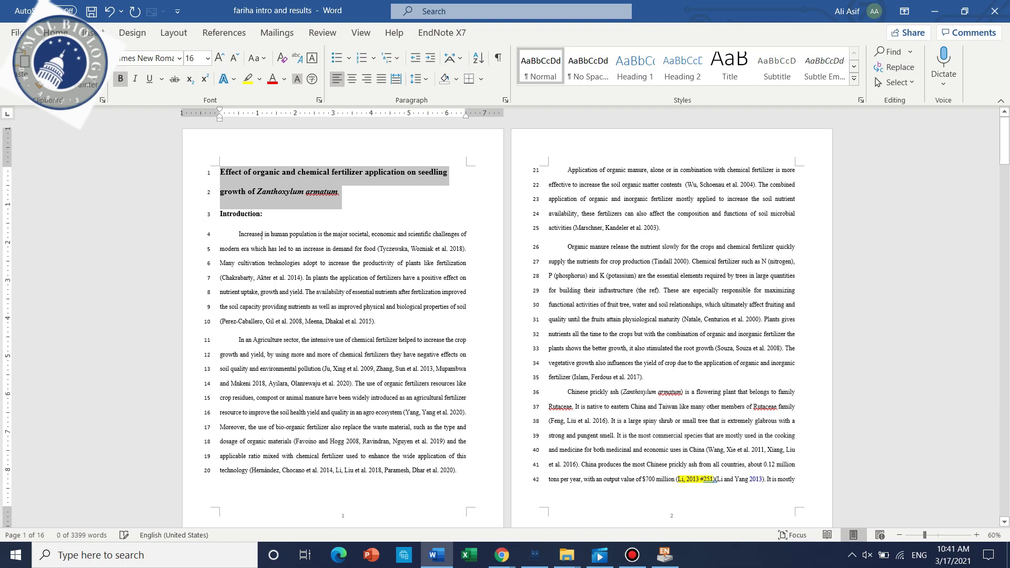
- Remove the colon after the Introduction heading
click(267, 214)
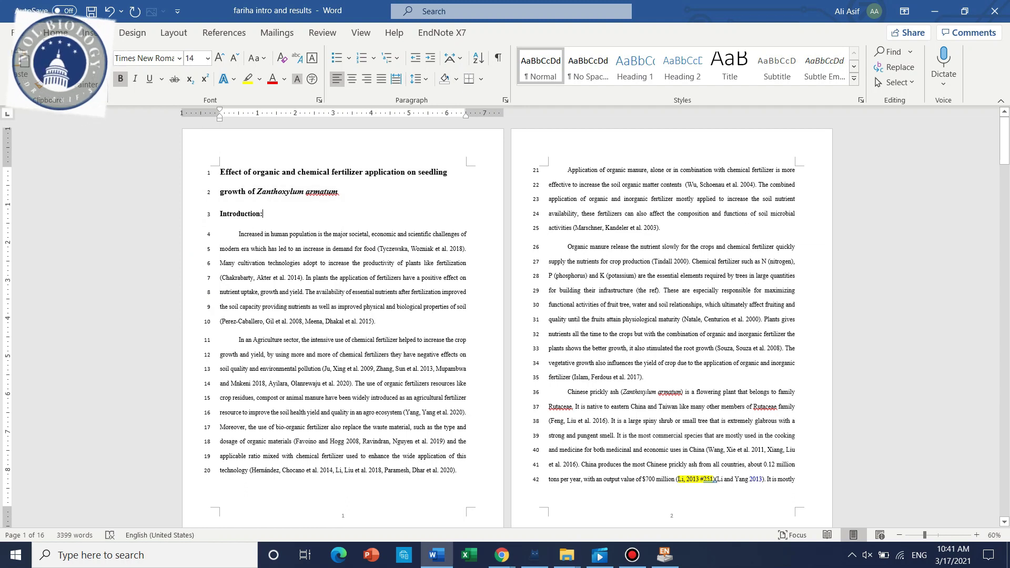
key(BackSpace)
drag(273, 214, 220, 220)
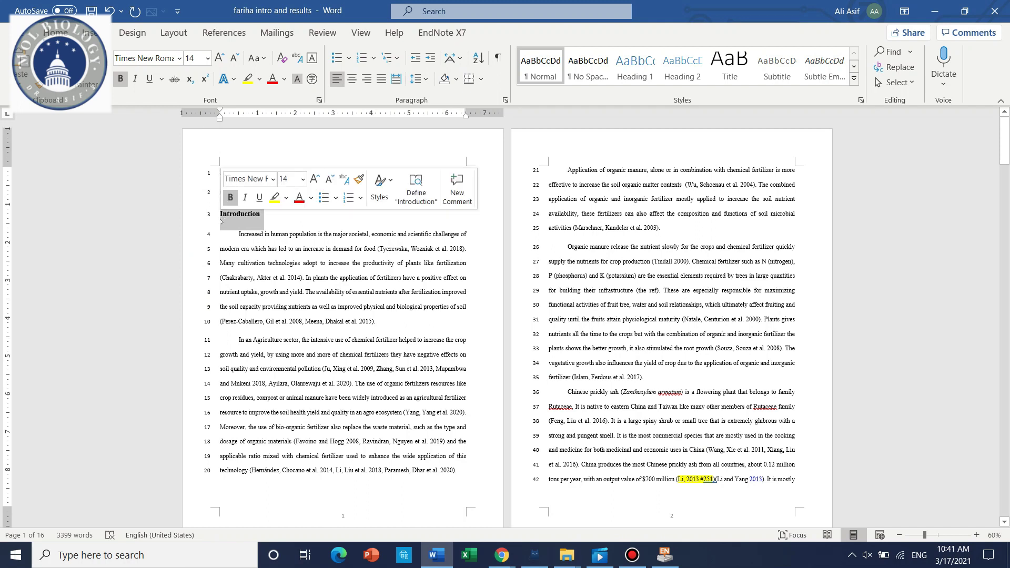
scroll(365, 284, down, 2)
click(365, 284)
- Delete the empty lines 52–59 before the Results and discussion heading
scroll(368, 279, down, 3)
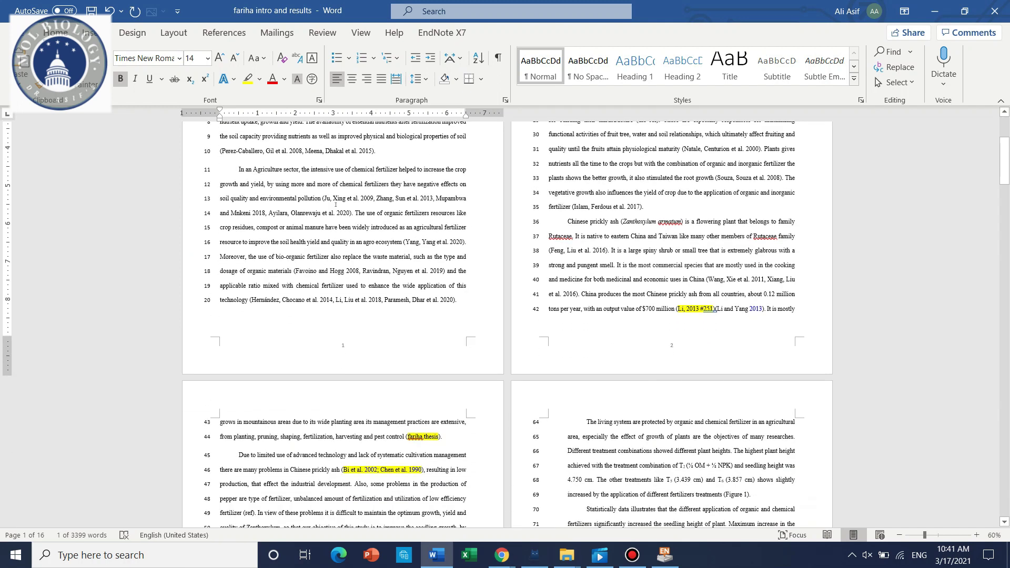
scroll(373, 266, down, 4)
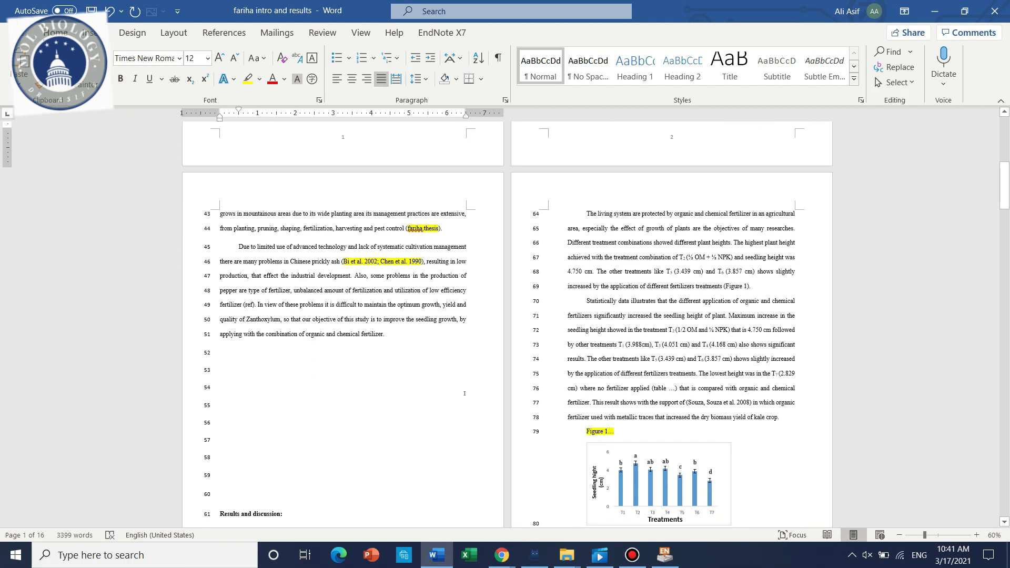
scroll(362, 370, down, 1)
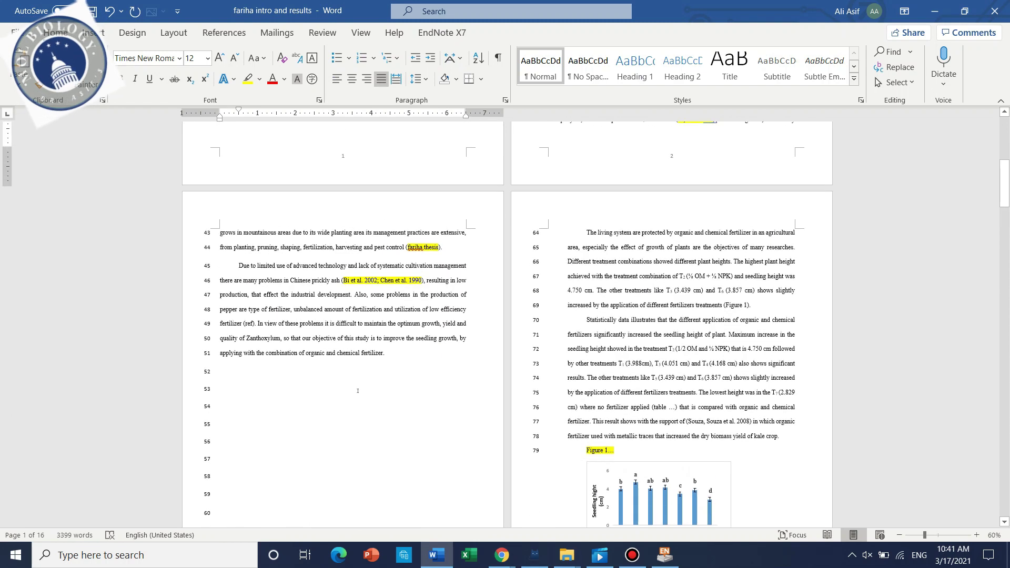
drag(241, 345, 235, 223)
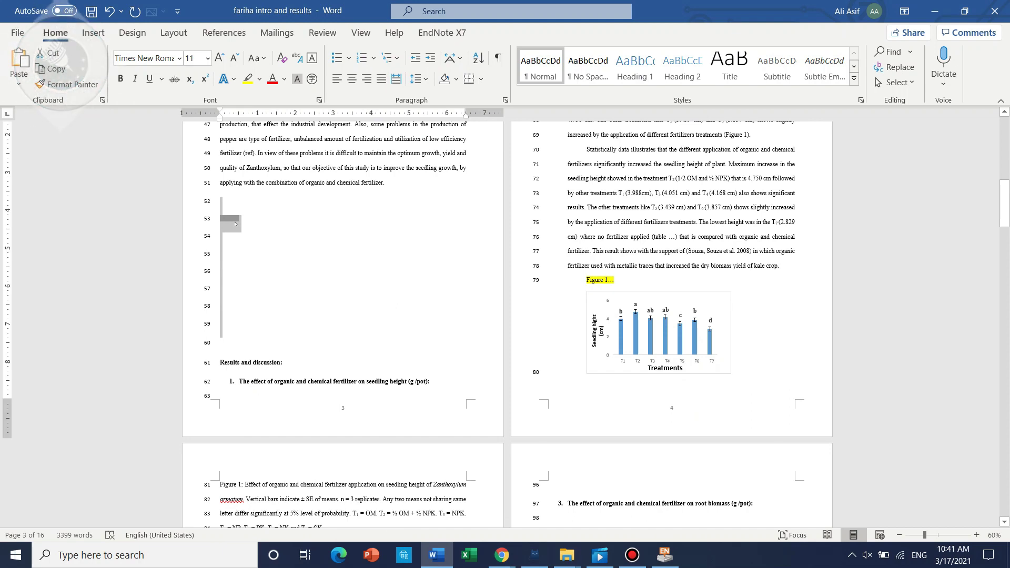
key(BackSpace)
- Enlarge the 'Results and discussion' heading to 14 pt with Ctrl+]
drag(284, 223, 220, 230)
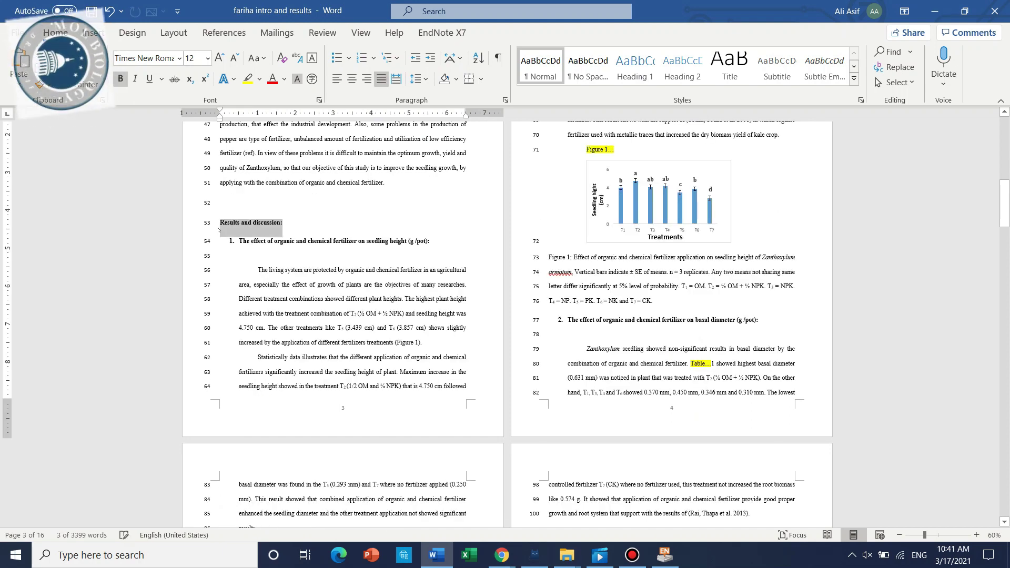
key(ctrl+bracketright)
key(ctrl+bracketright)
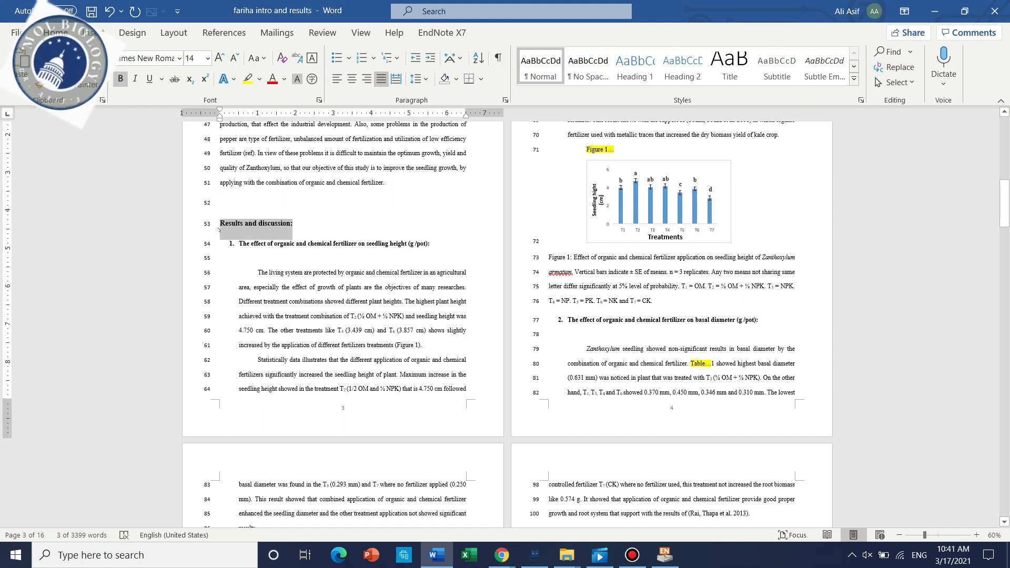
click(267, 264)
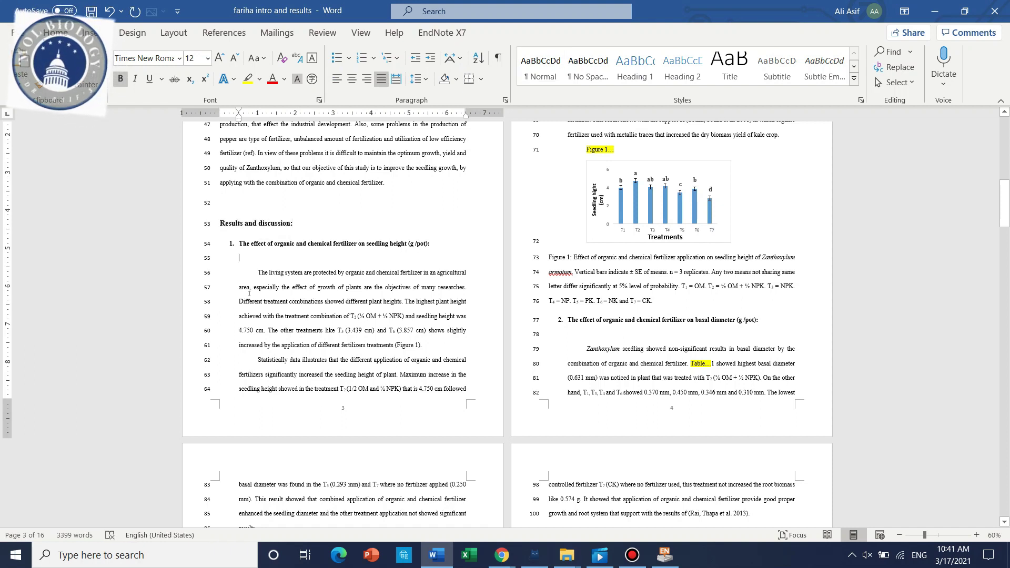
scroll(667, 268, up, 3)
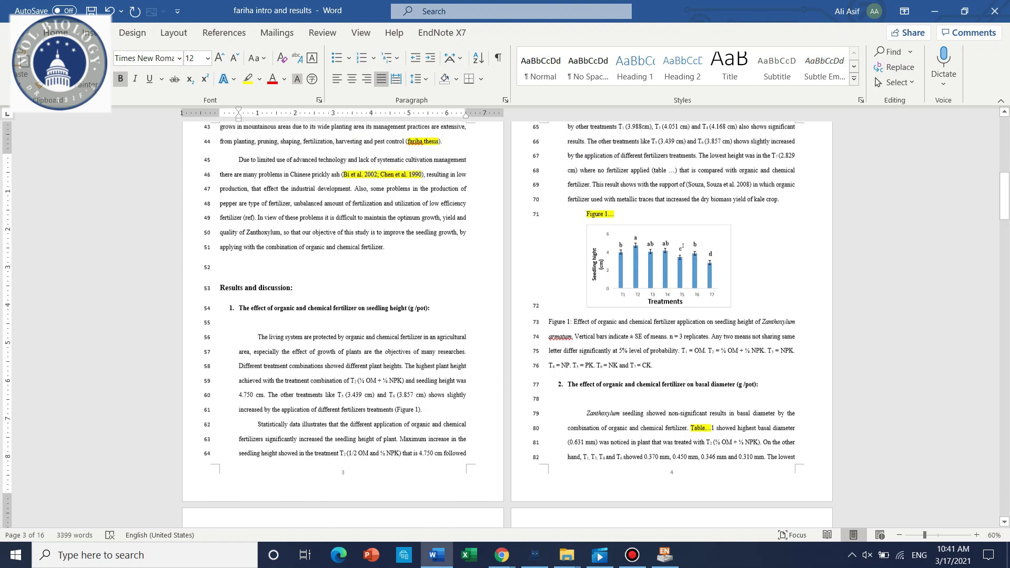
click(729, 310)
- Enlarge the Figure 1 seedling-height chart by its corner handle, widening the plot area
drag(730, 311, 778, 364)
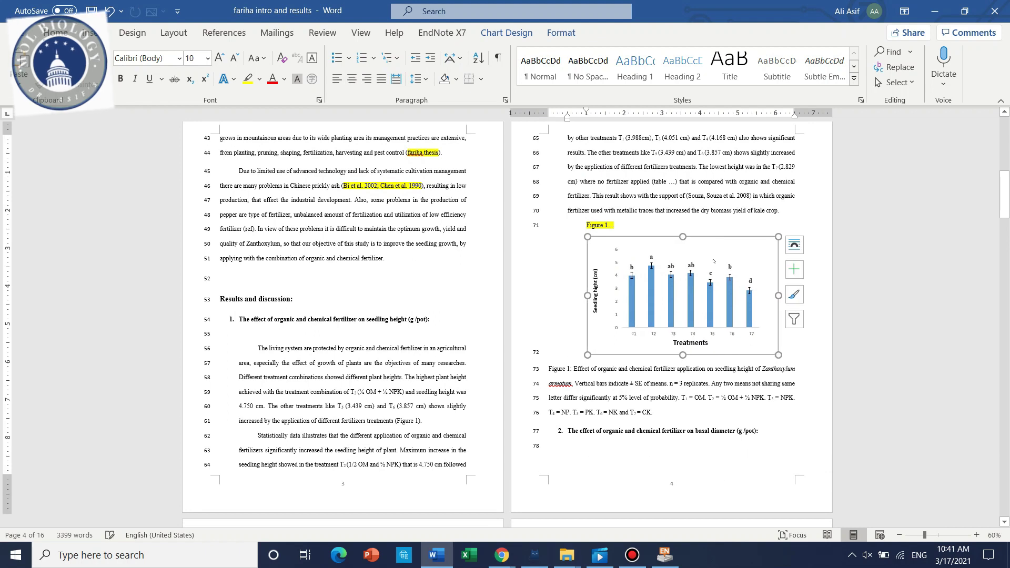
click(682, 269)
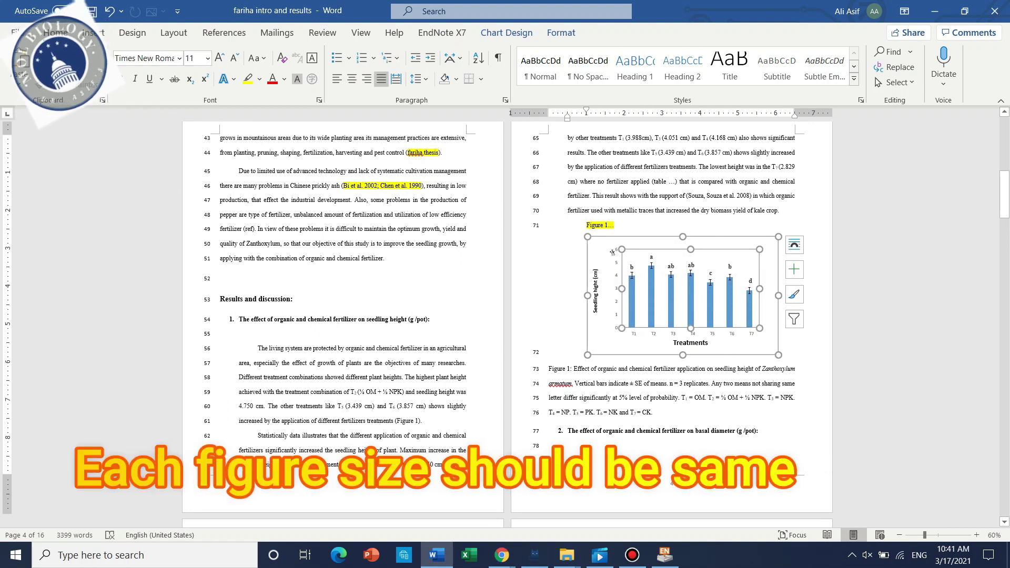
click(624, 273)
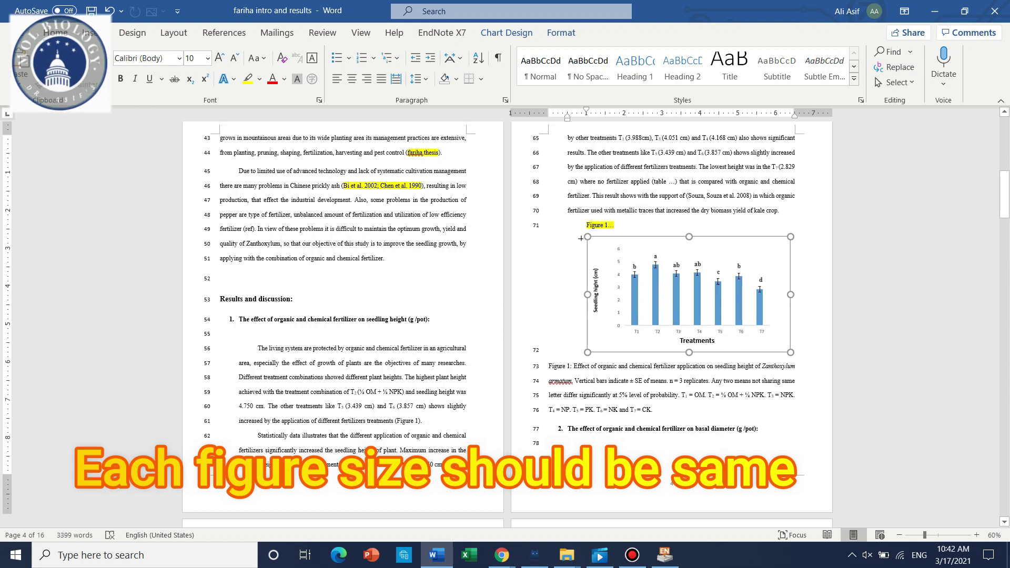
click(713, 263)
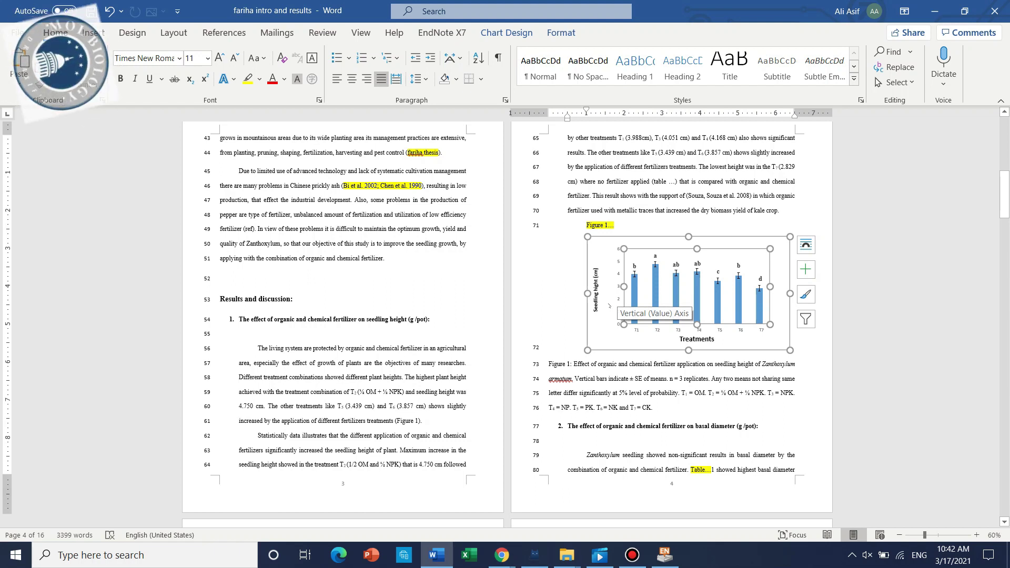
drag(585, 351, 587, 359)
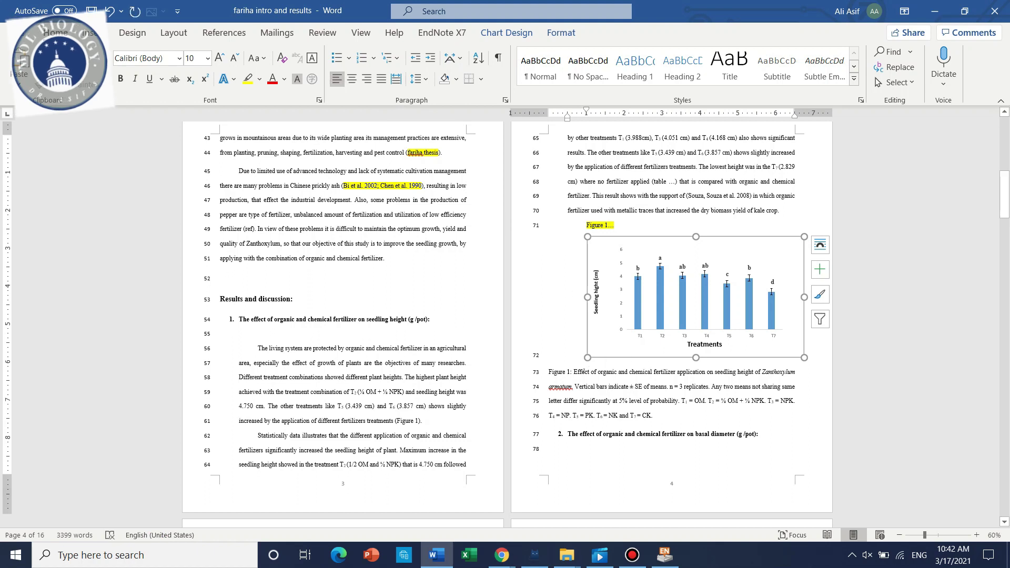
scroll(583, 371, down, 4)
- Raise the Figure 2 root-biomass chart's Shape Height to 4 inches
click(583, 370)
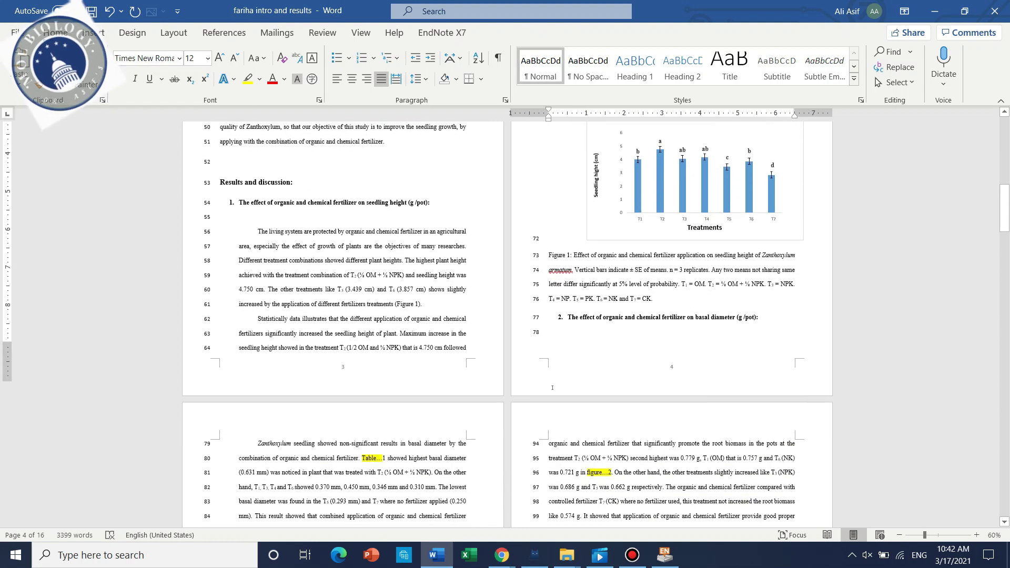
scroll(545, 389, down, 8)
click(630, 314)
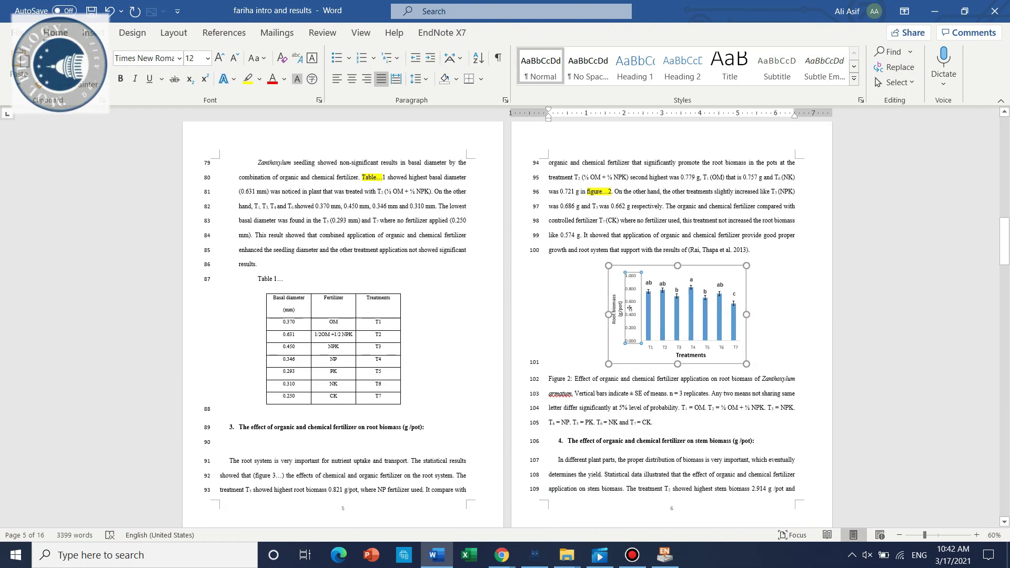
click(718, 265)
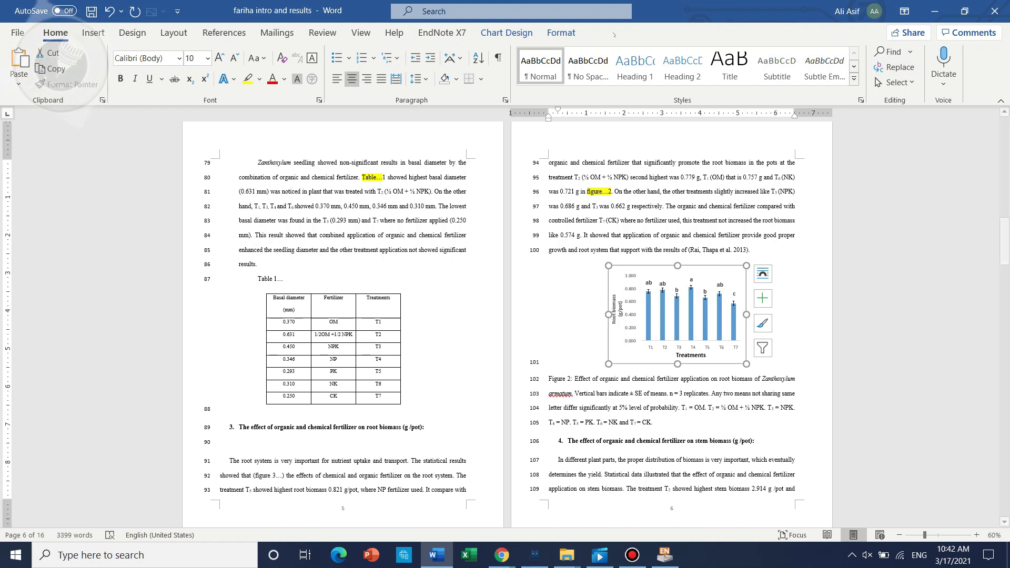
click(574, 31)
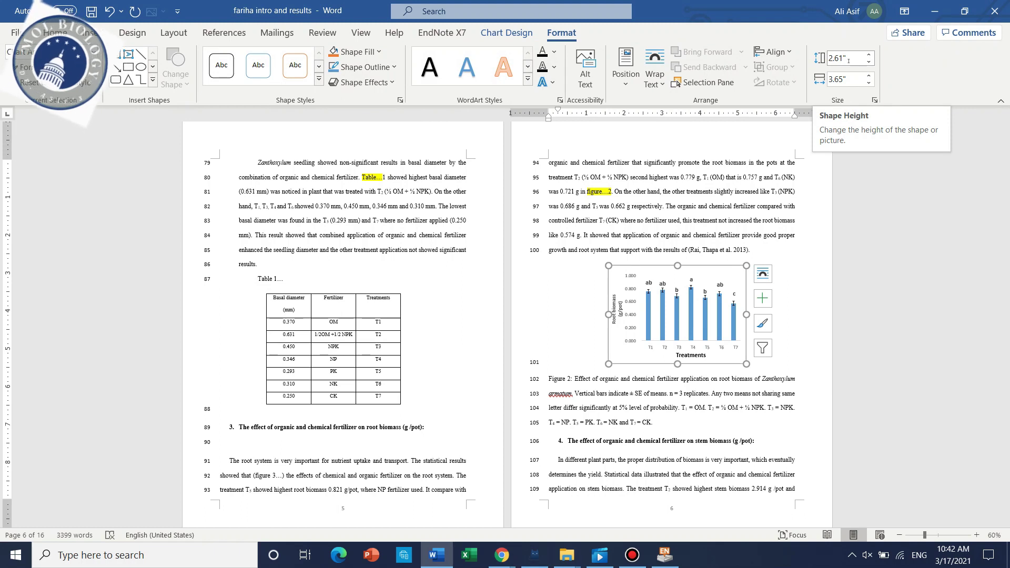
click(868, 55)
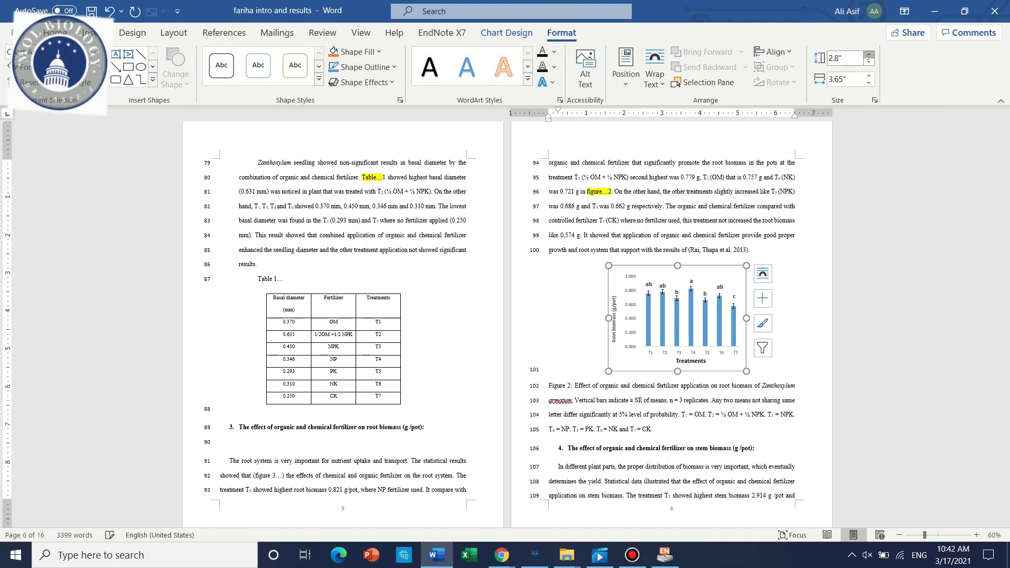
click(868, 55)
click(869, 55)
click(868, 55)
click(869, 55)
click(869, 55)
click(869, 55)
click(869, 55)
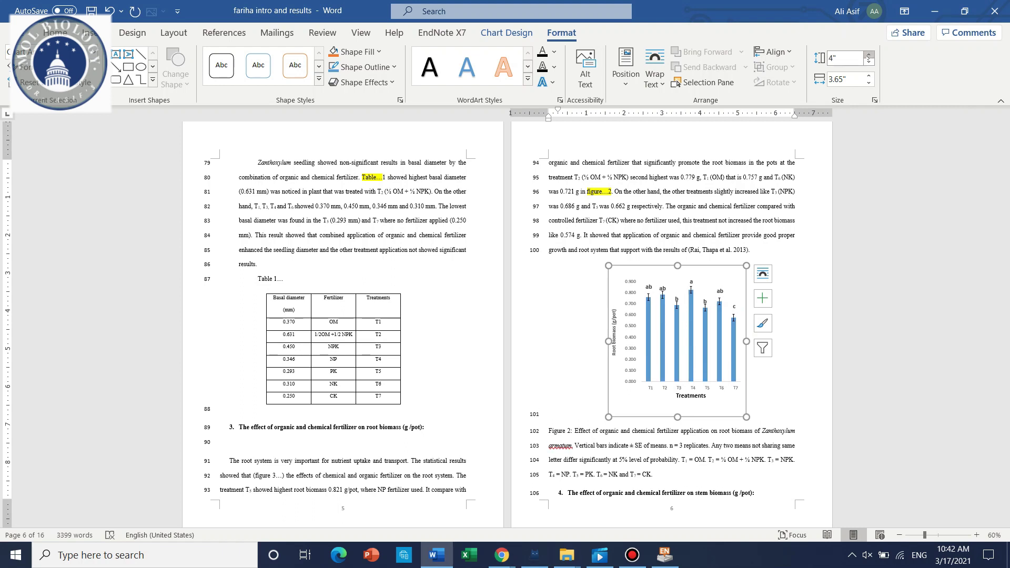
- Set the Figure 2 chart's Shape Width to 7 inches
click(845, 79)
drag(844, 79, 829, 79)
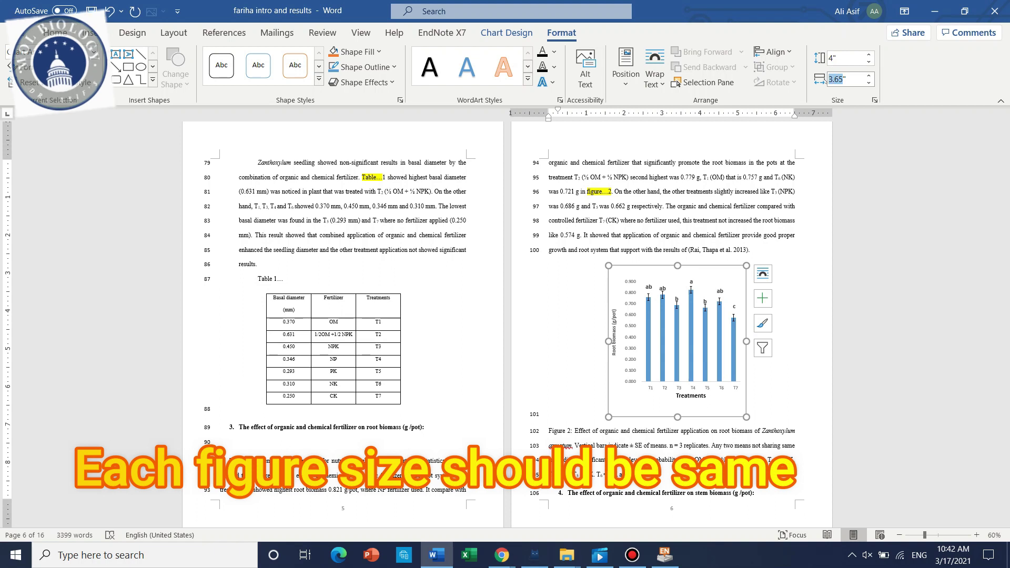
text(7)
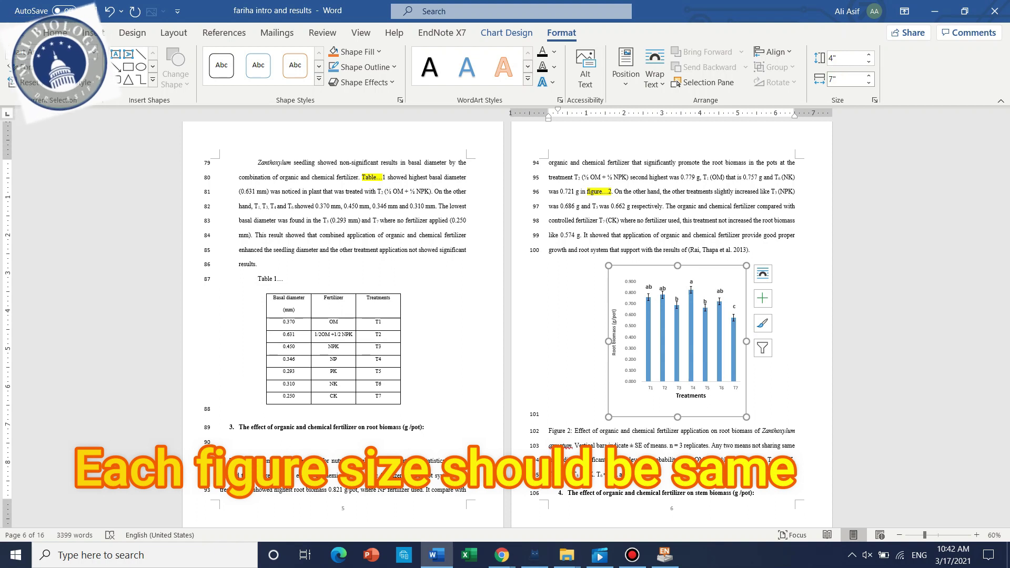
click(856, 153)
click(747, 269)
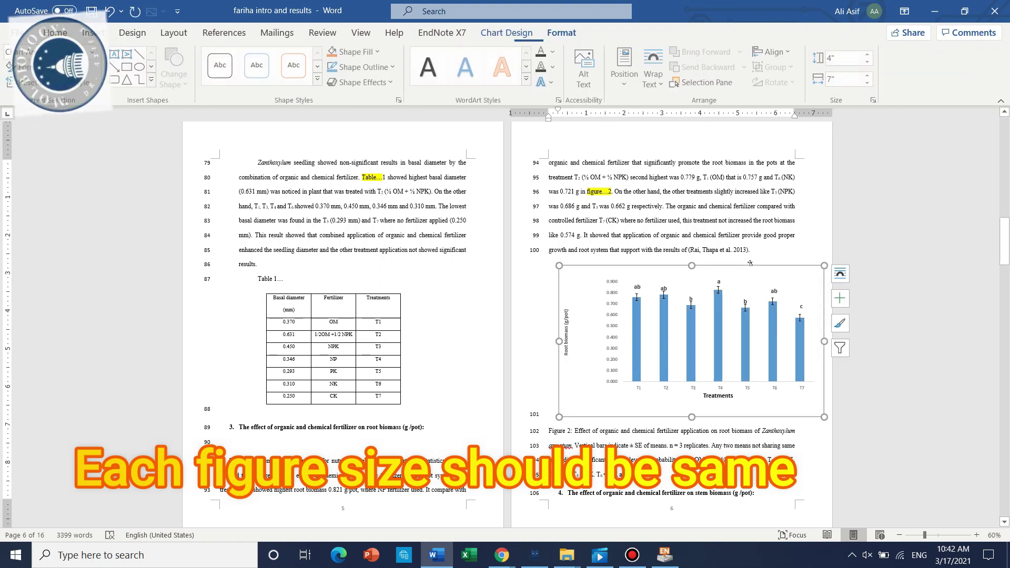
scroll(693, 330, down, 1)
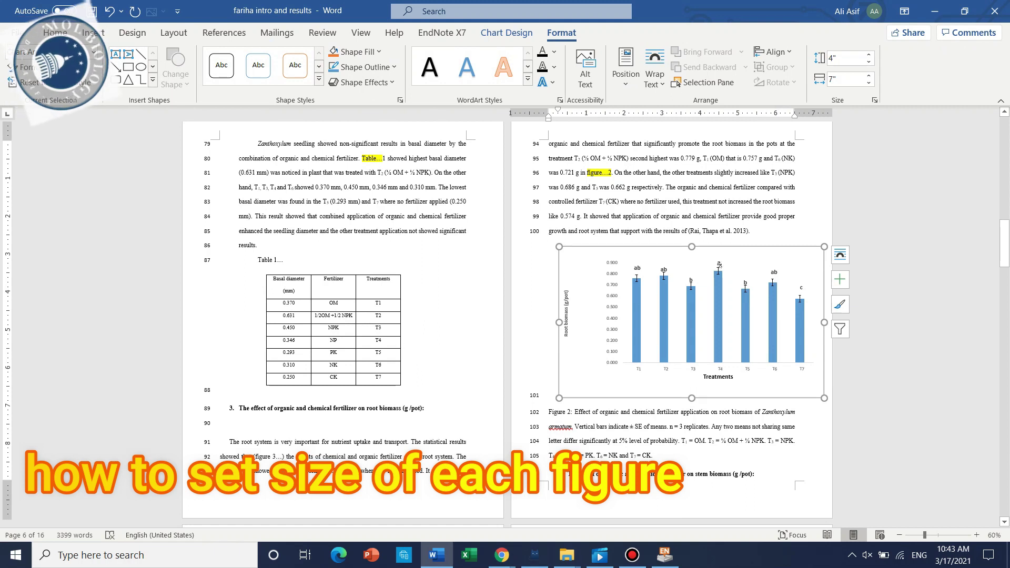
scroll(702, 364, down, 10)
- Resize the Figure 4 leaf biomass chart to 4" high and 7" wide
scroll(703, 364, down, 4)
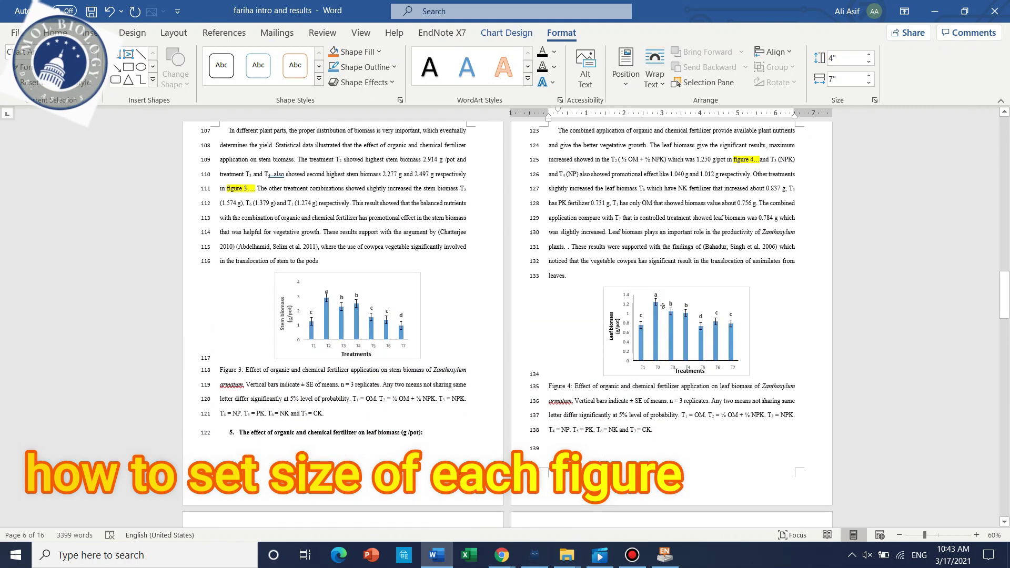
click(708, 336)
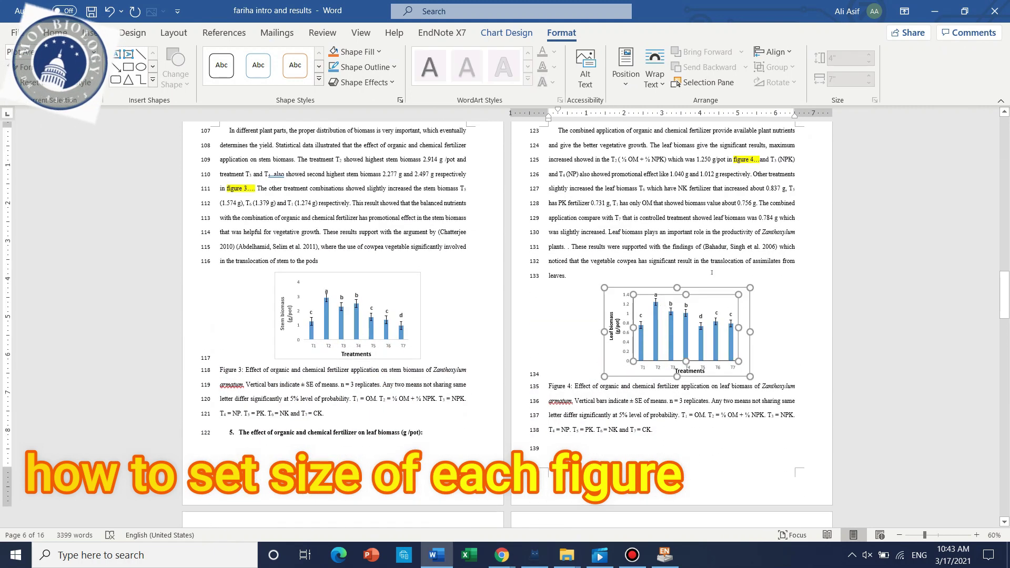
click(750, 304)
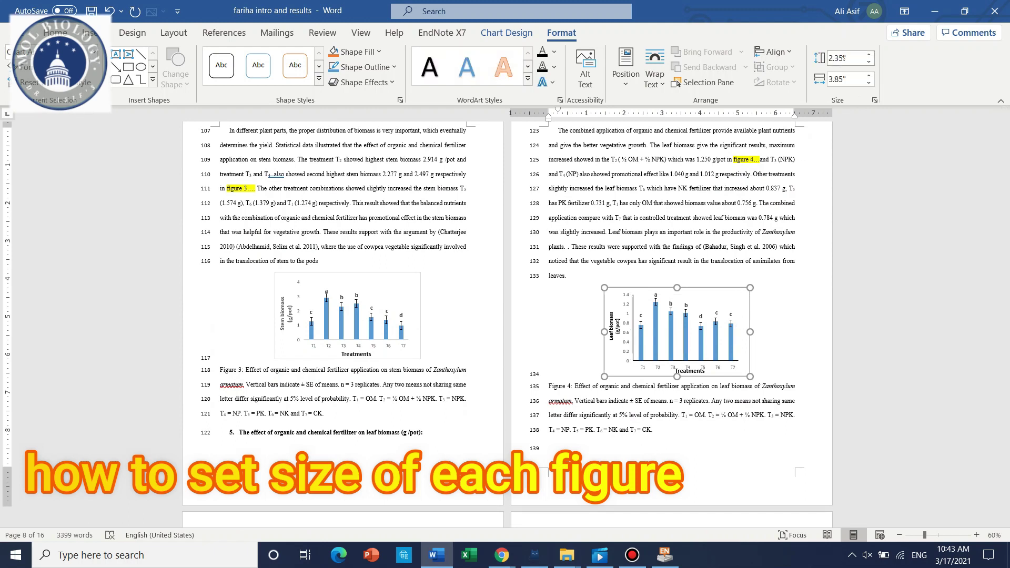
mouse_move(829, 58)
mouse_down()
mouse_move(845, 58)
mouse_move(829, 58)
mouse_up()
text(4)
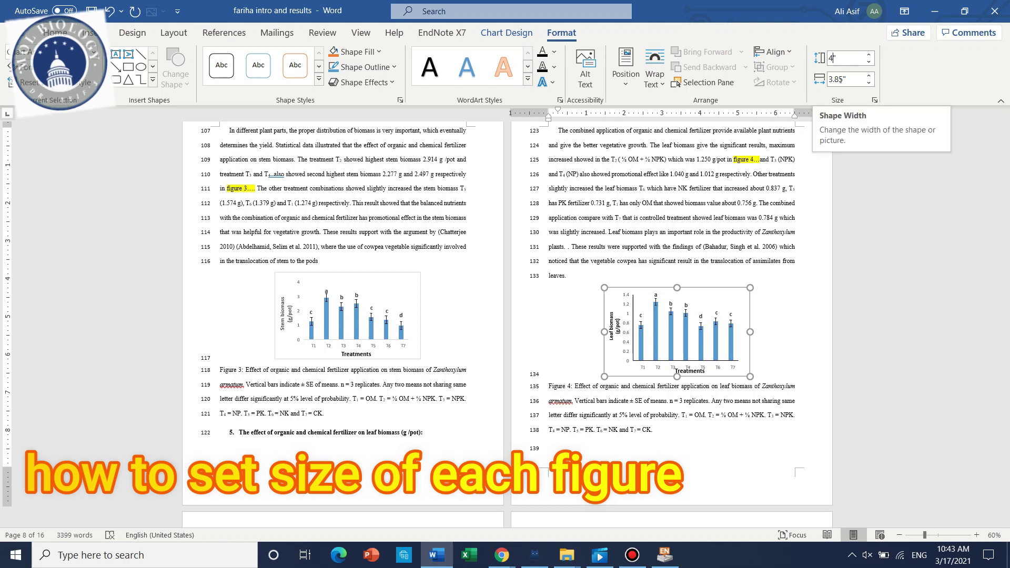
double_click(837, 79)
click(840, 79)
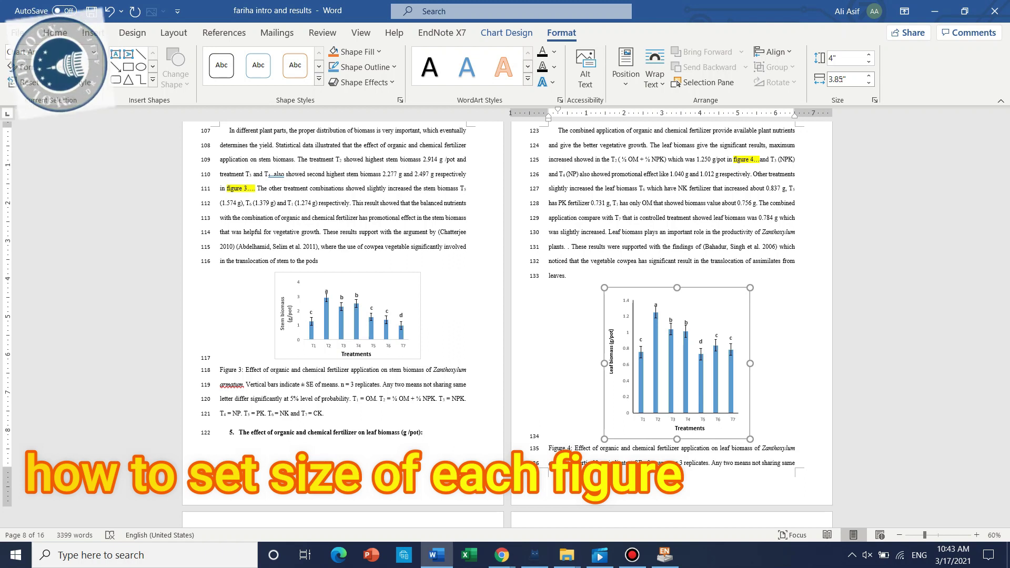
drag(843, 78, 832, 79)
text(7)
click(797, 188)
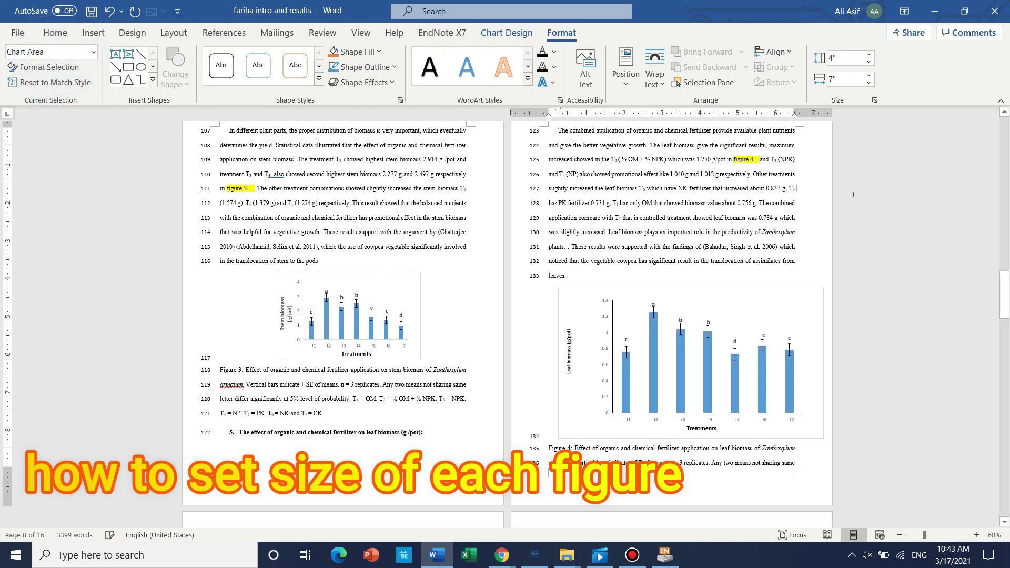
- Enlarge the Figure 3 stem biomass chart and set its height to 4"
click(398, 312)
scroll(458, 287, down, 3)
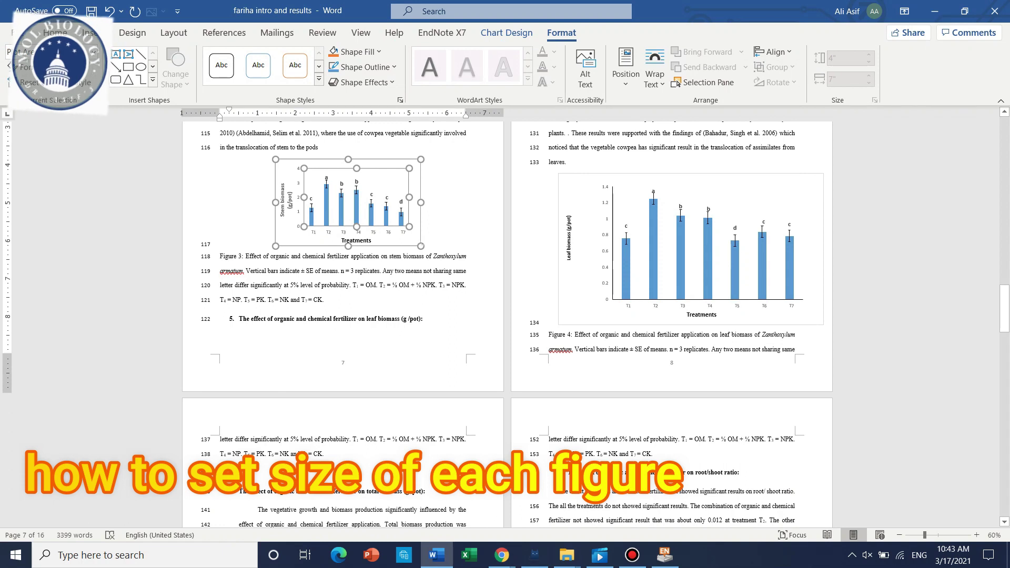
drag(421, 246, 432, 259)
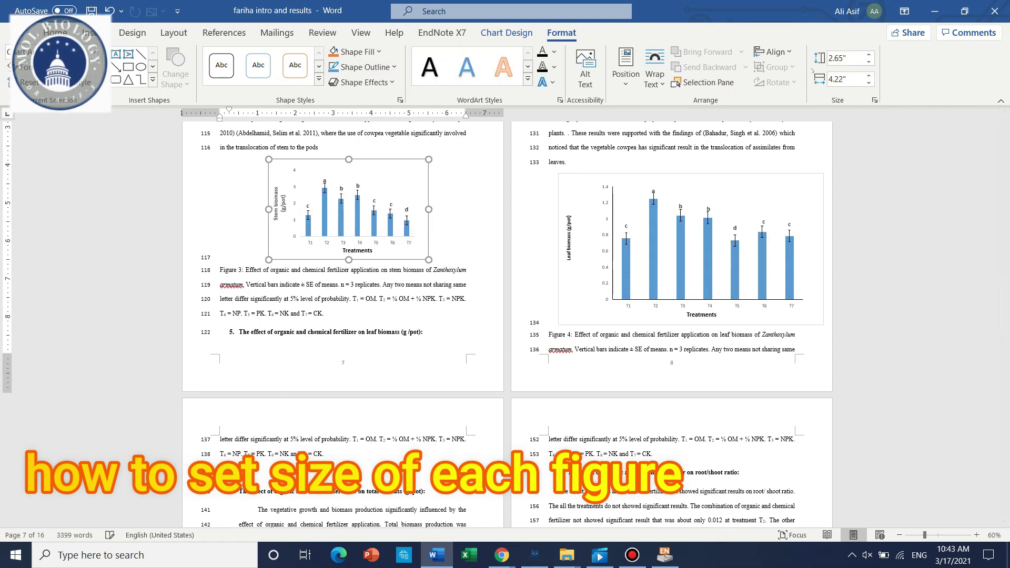
mouse_move(829, 58)
mouse_down()
mouse_move(840, 58)
mouse_move(829, 58)
mouse_up()
text(4)
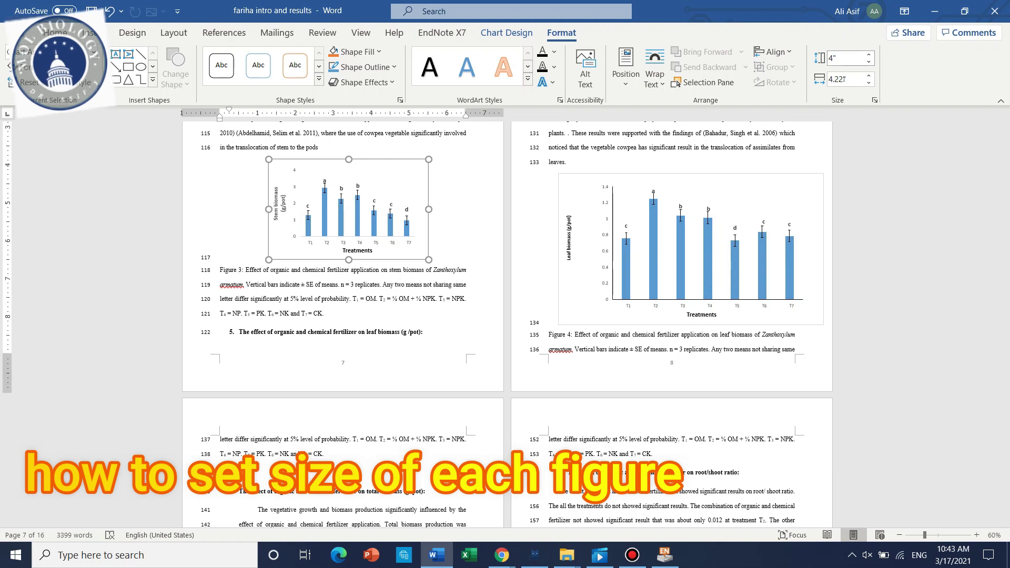
mouse_move(829, 79)
mouse_down()
mouse_move(844, 79)
mouse_move(833, 79)
mouse_up()
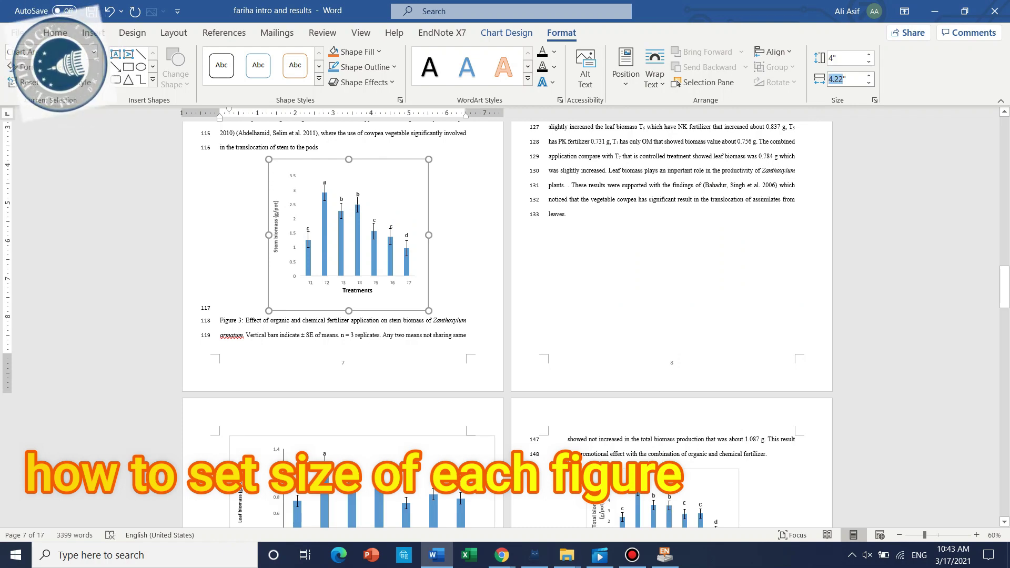
- Apply the 7" stem chart width and set the Figure 2 root biomass chart in line with text
text(7)
click(869, 204)
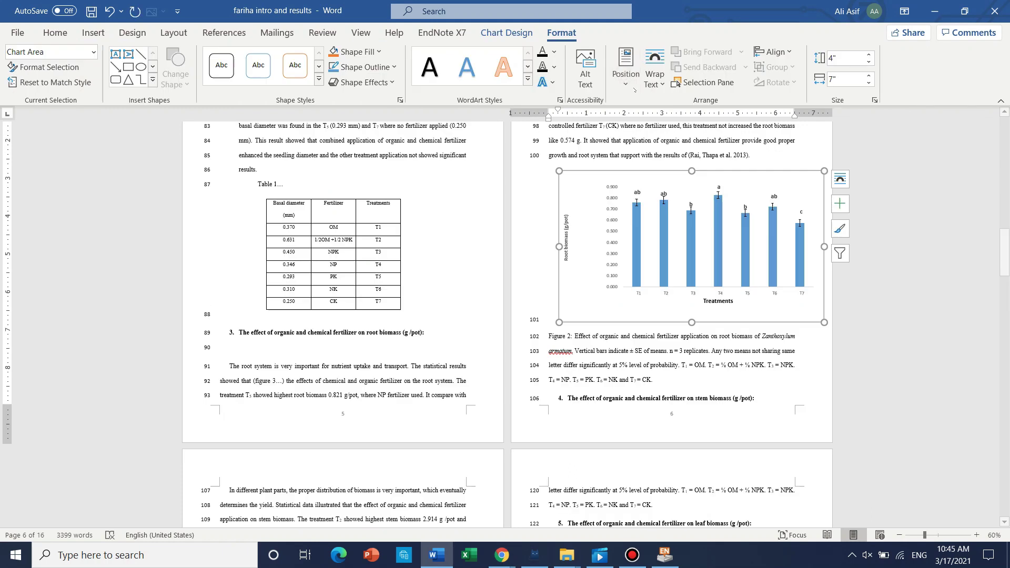
click(626, 84)
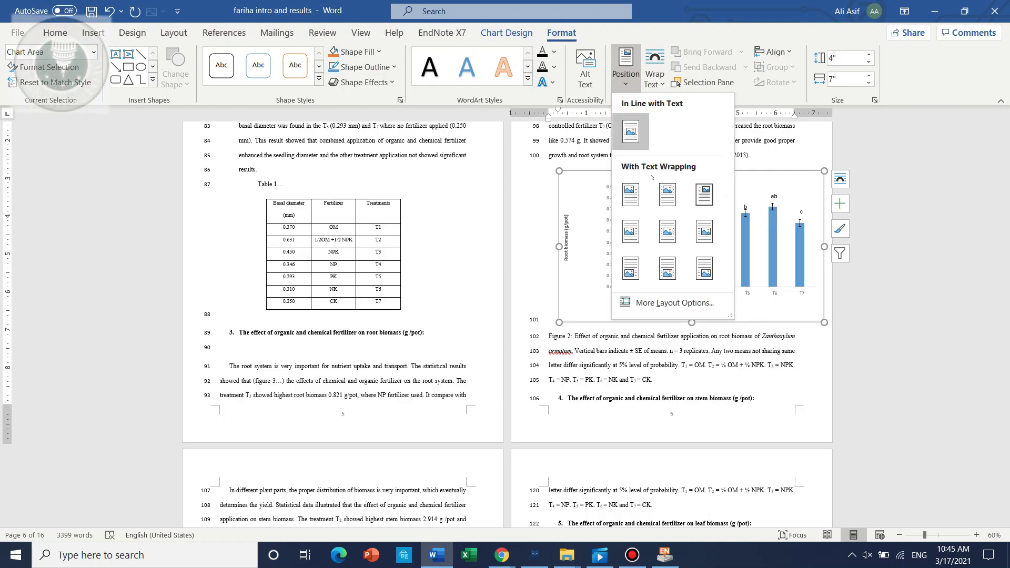
click(684, 288)
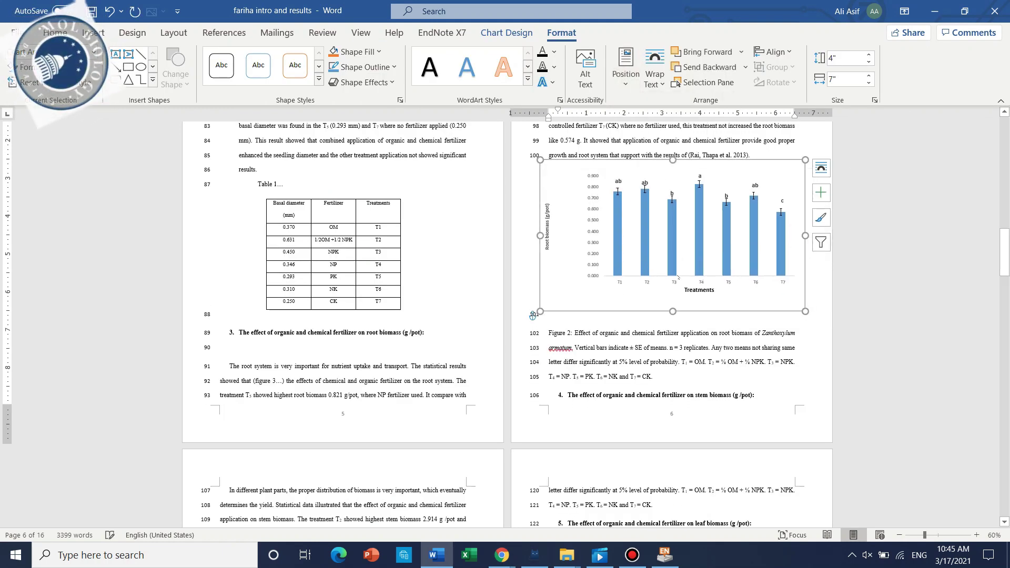
click(878, 348)
- Insert a blank line before the Figure 2 caption, then check the root chart's layout and element options
scroll(742, 181, up, 1)
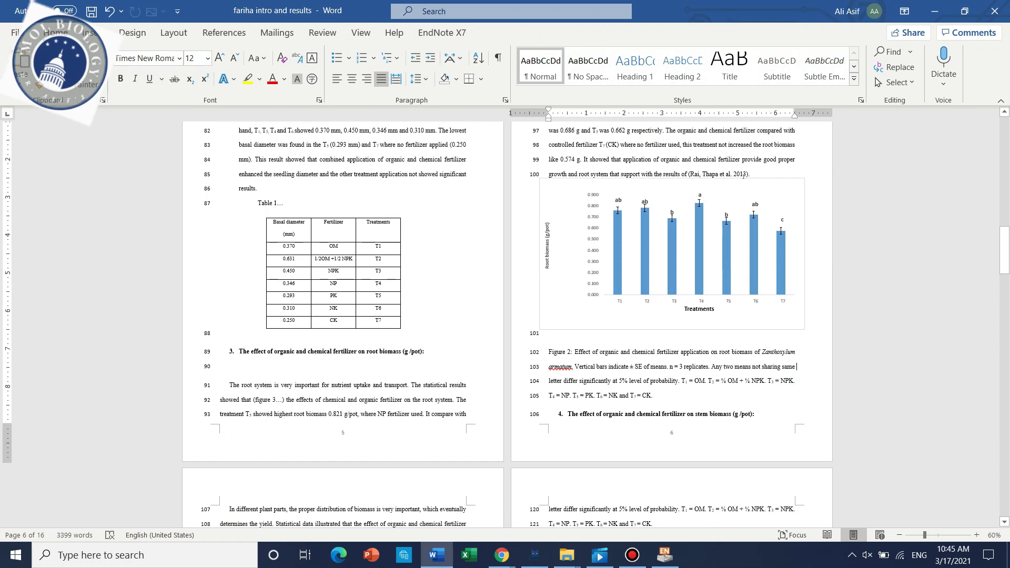
click(750, 174)
key(Return)
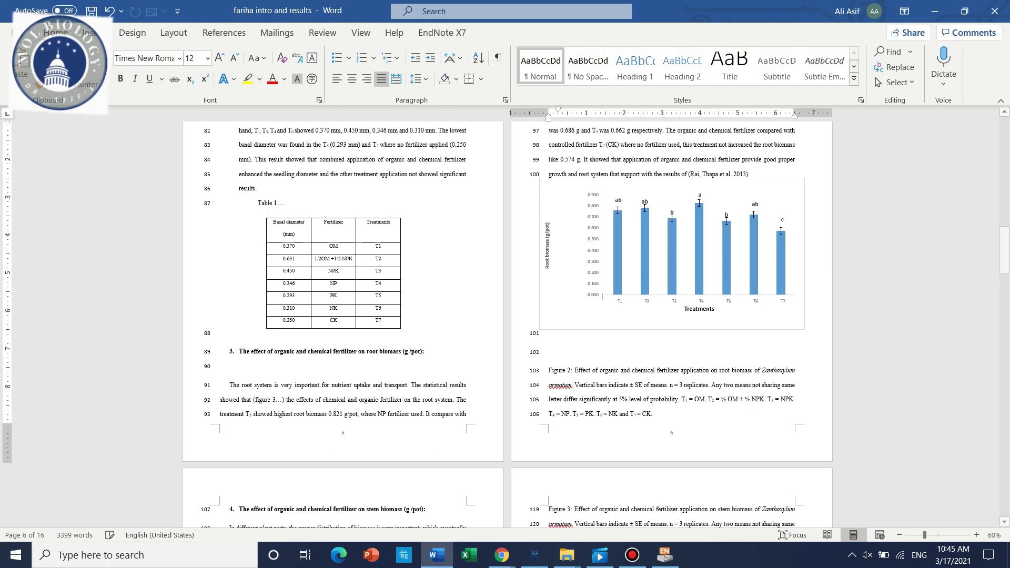
click(731, 206)
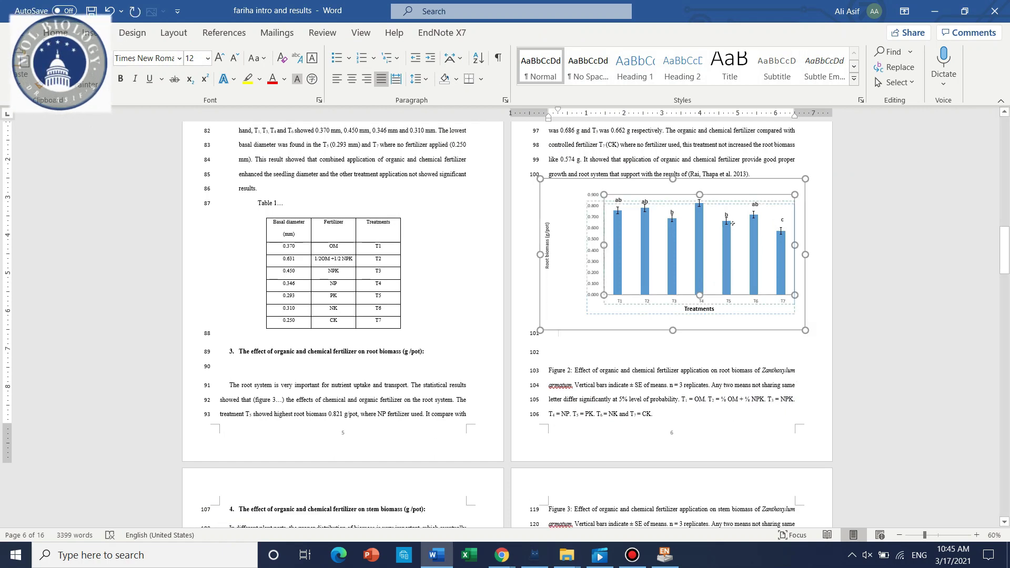
click(821, 187)
click(821, 211)
key(Escape)
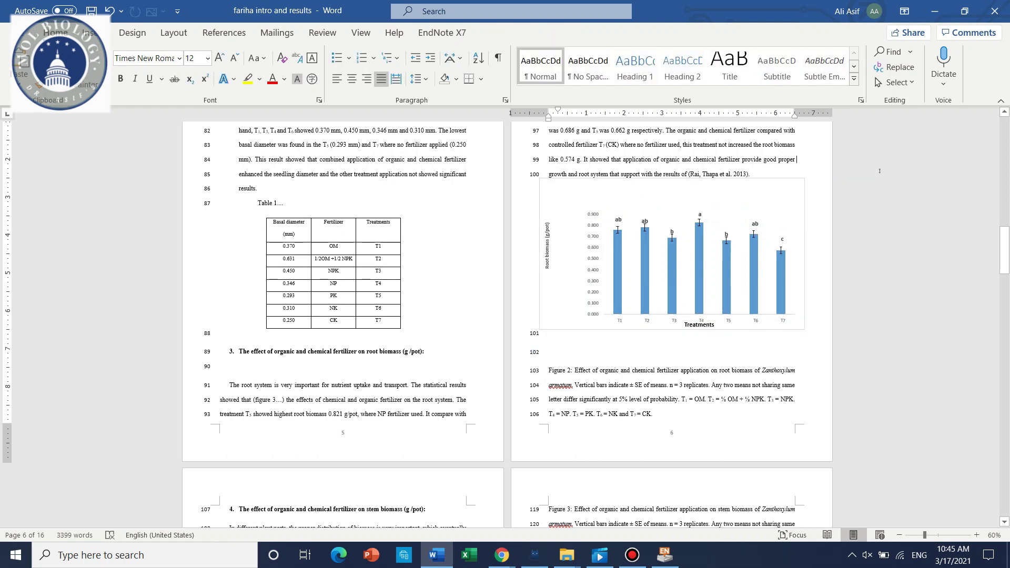
- Push the 'Table 2' caption and its table to the top of page 11, above References
click(803, 423)
scroll(544, 362, down, 10)
scroll(544, 362, down, 10)
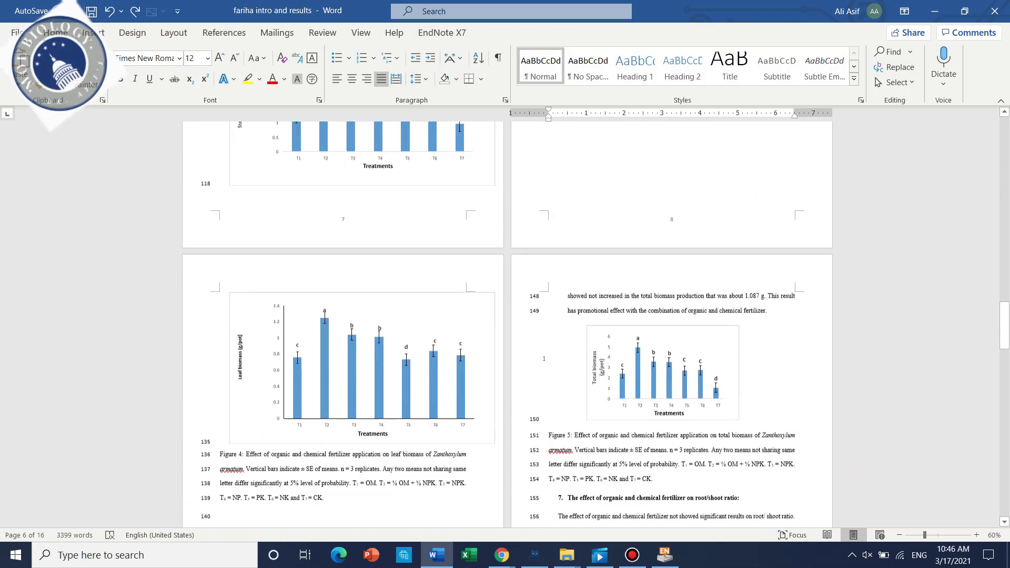
scroll(464, 357, down, 3)
click(333, 232)
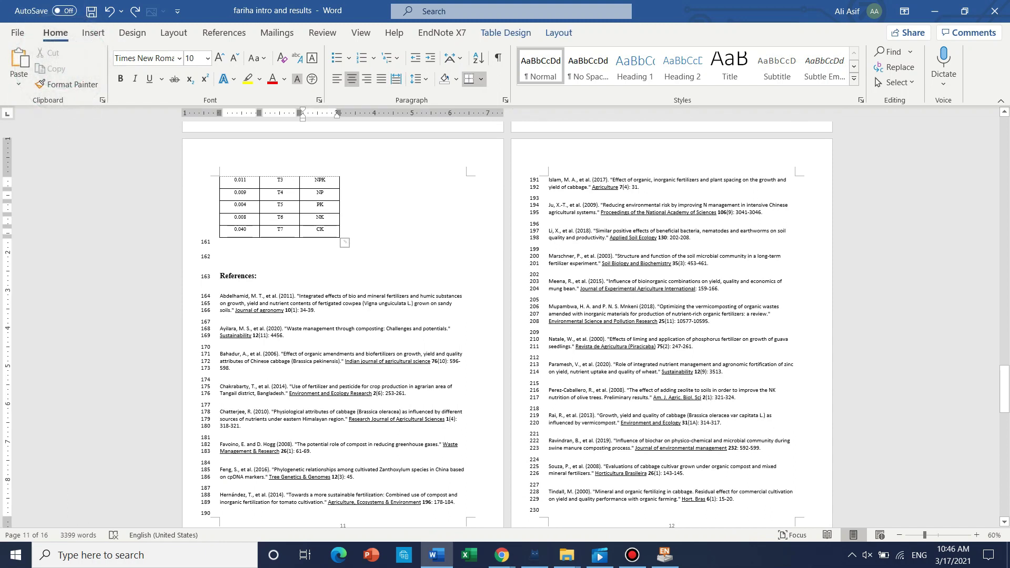
scroll(394, 243, up, 4)
scroll(394, 243, up, 1)
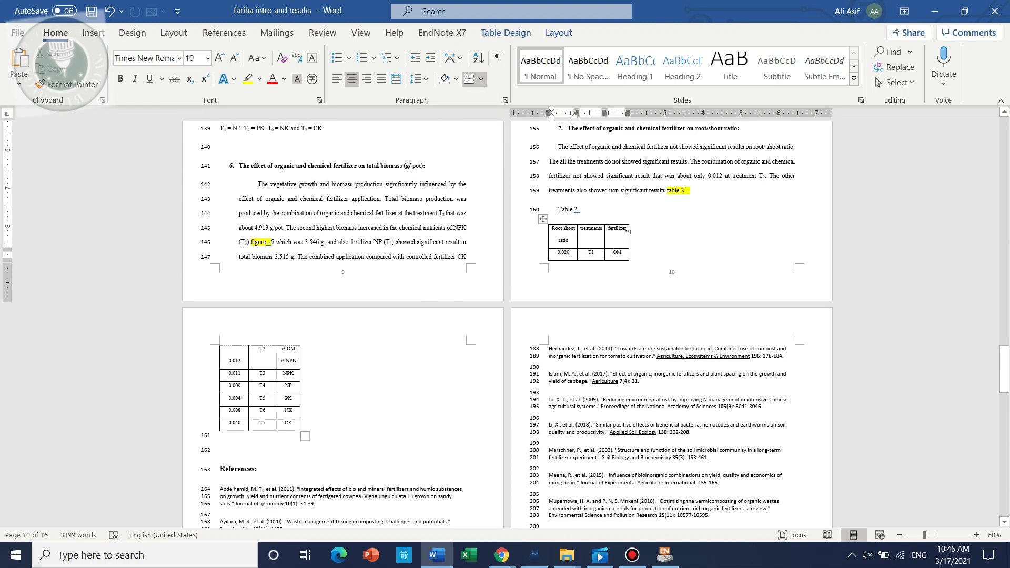
click(558, 209)
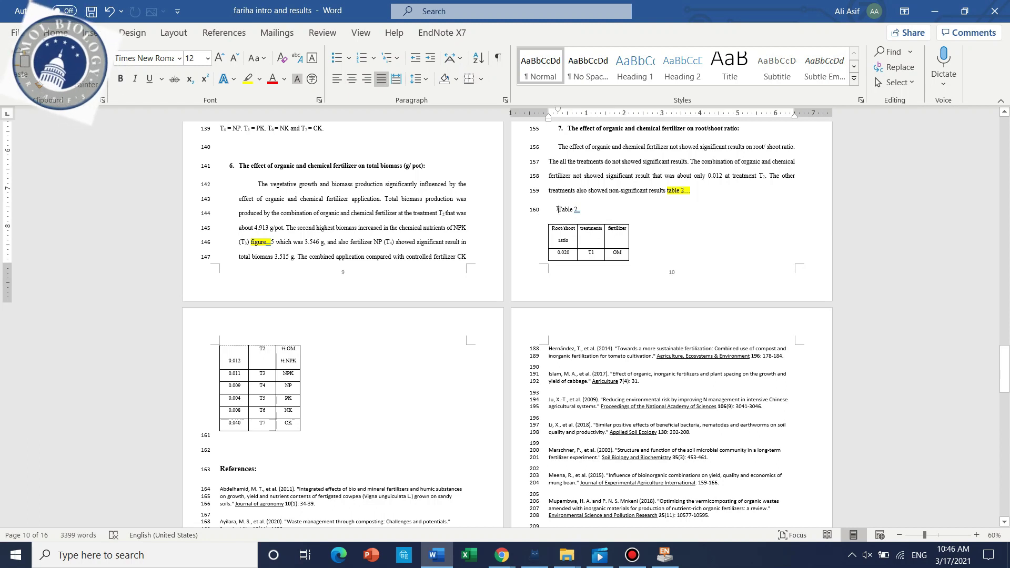
key(Return)
key(Return)
key(Return)
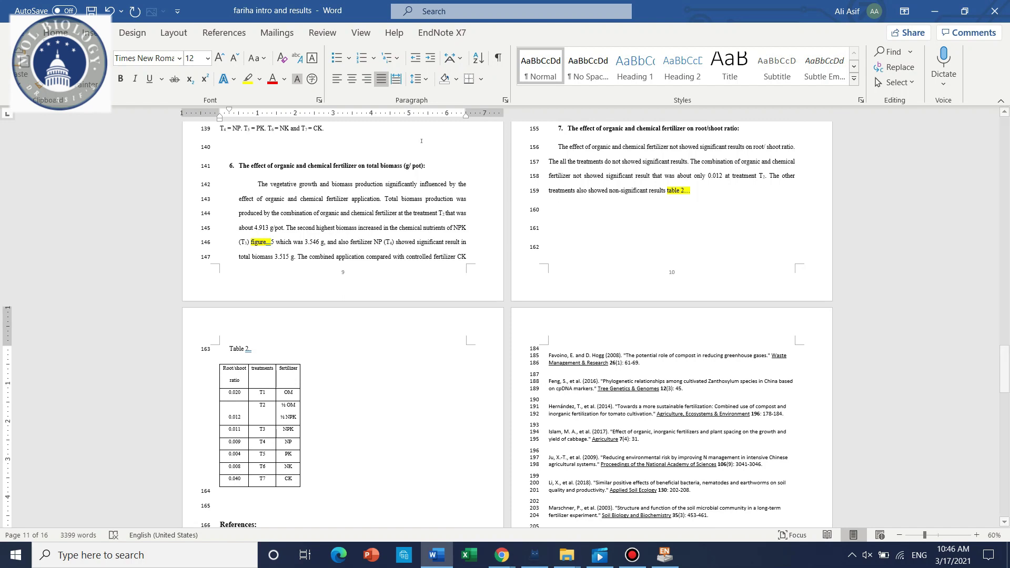
scroll(268, 266, down, 2)
scroll(269, 266, down, 1)
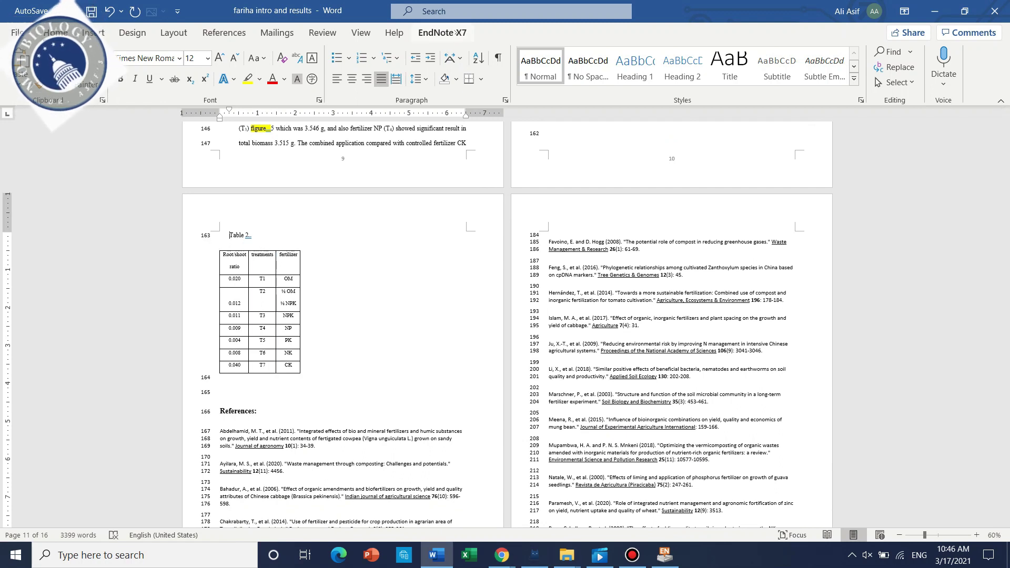
- AutoFit the root/shoot ratio Table 2 to the window so it spans the text width
click(296, 369)
click(552, 33)
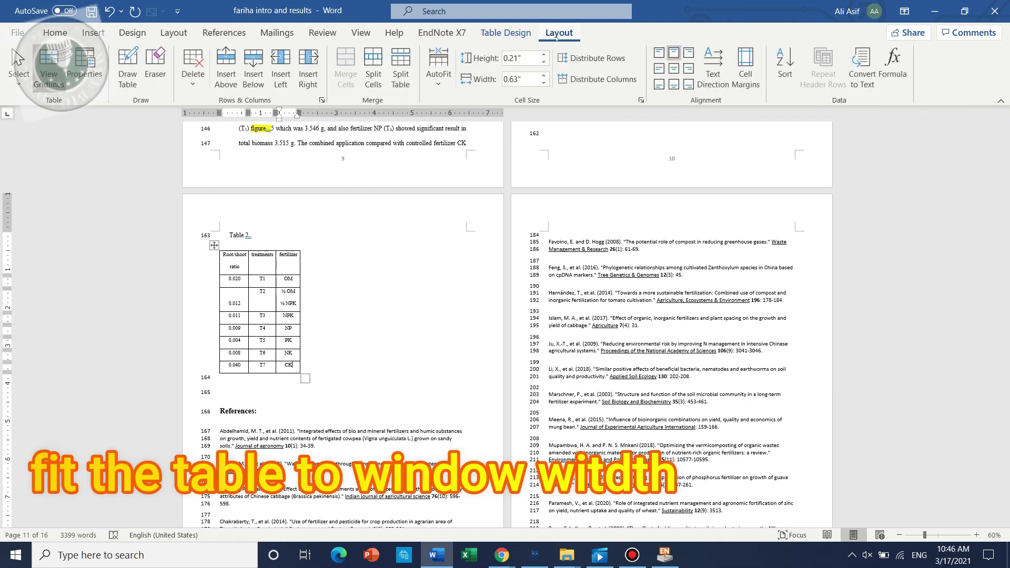
click(501, 33)
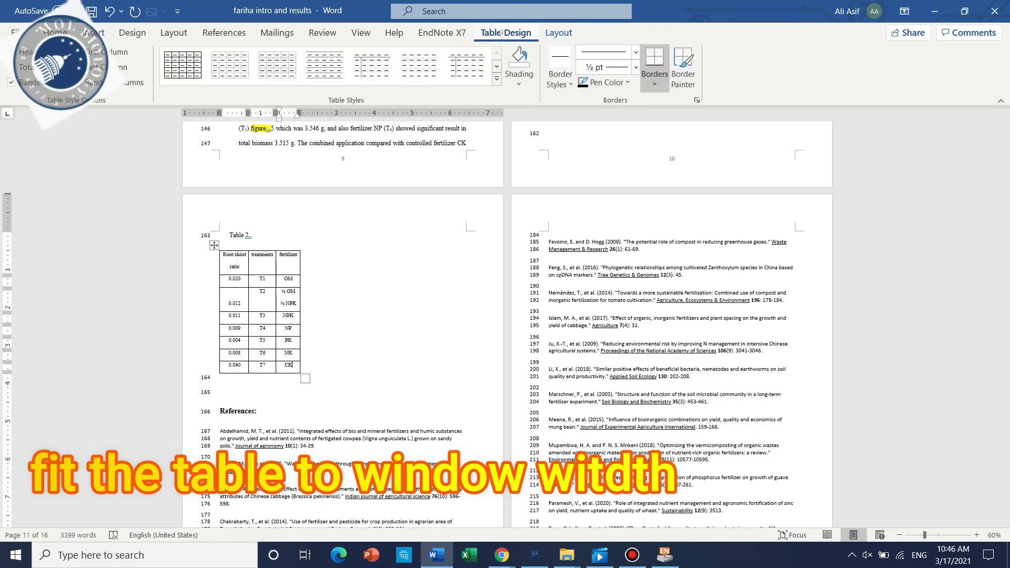
click(558, 33)
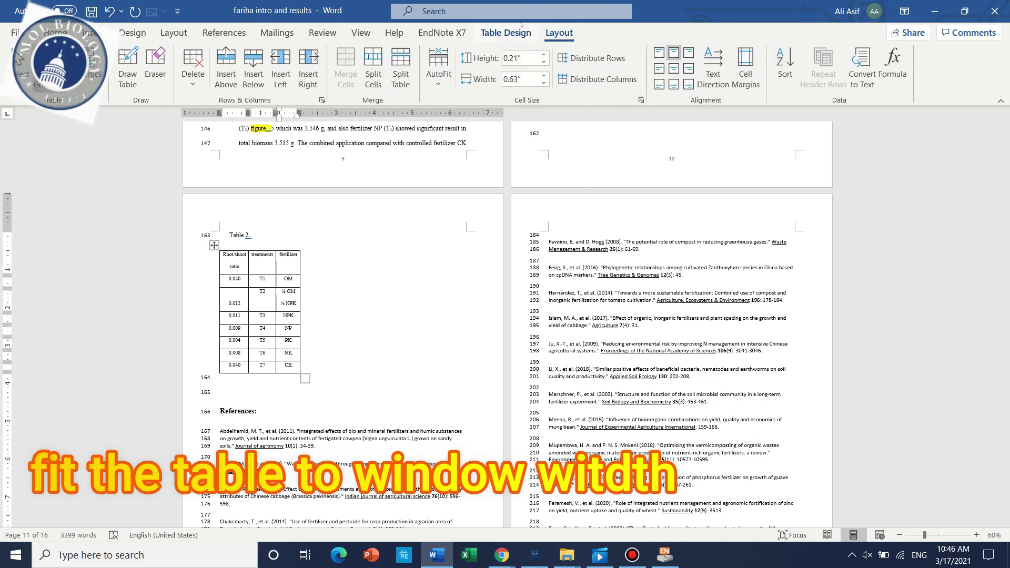
click(438, 76)
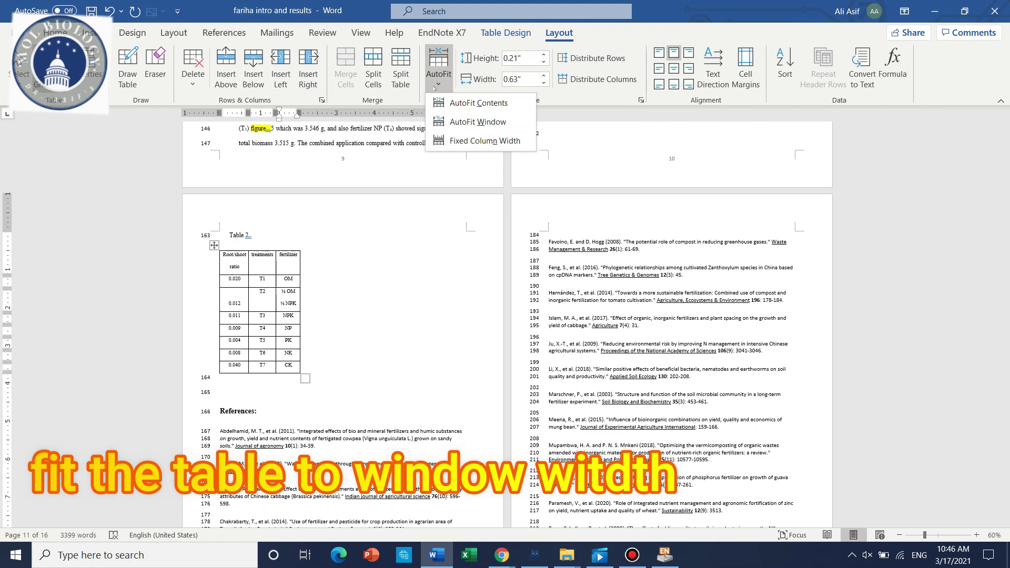
click(467, 122)
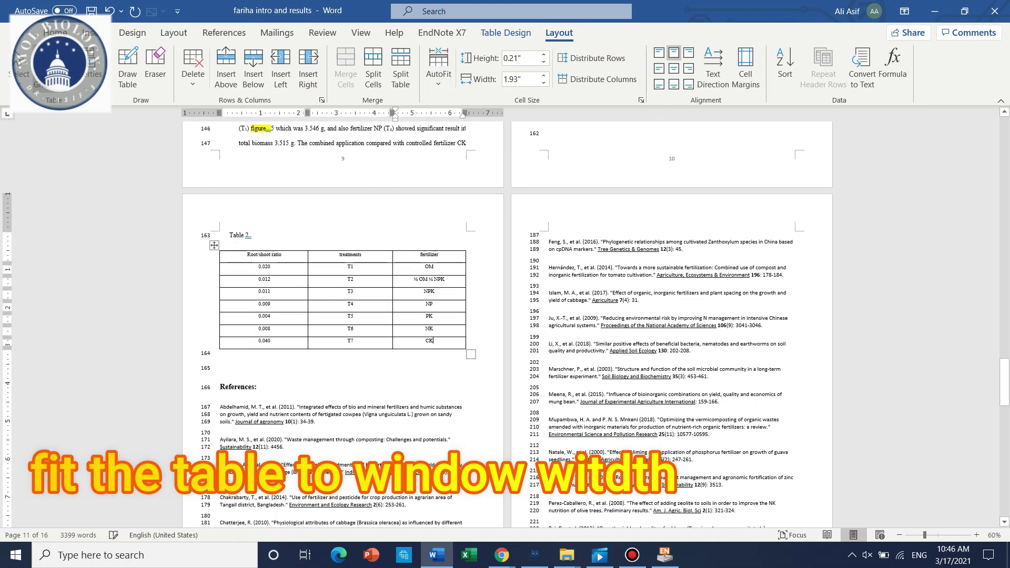
scroll(410, 267, up, 3)
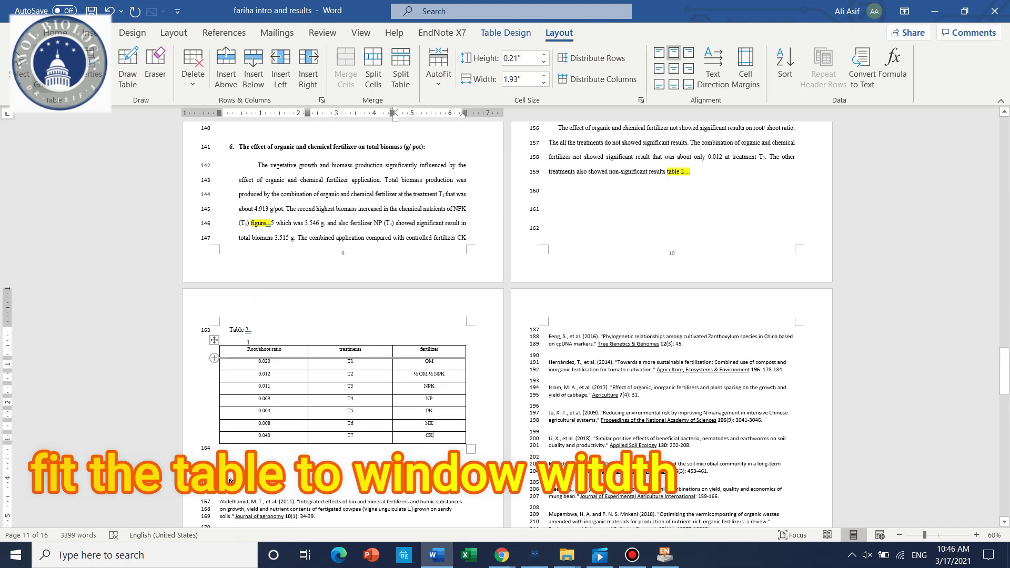
scroll(294, 344, up, 1)
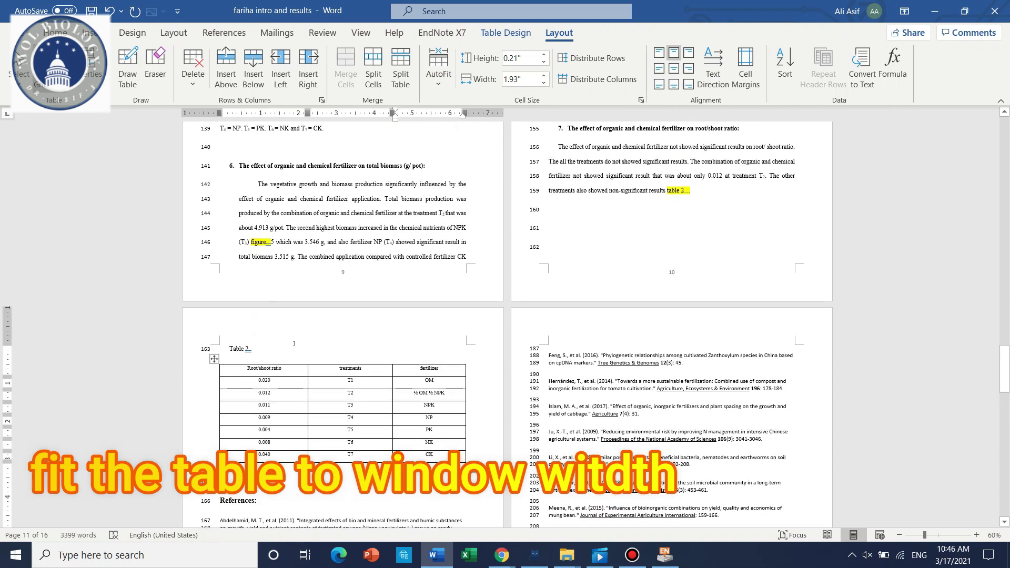
scroll(294, 343, up, 15)
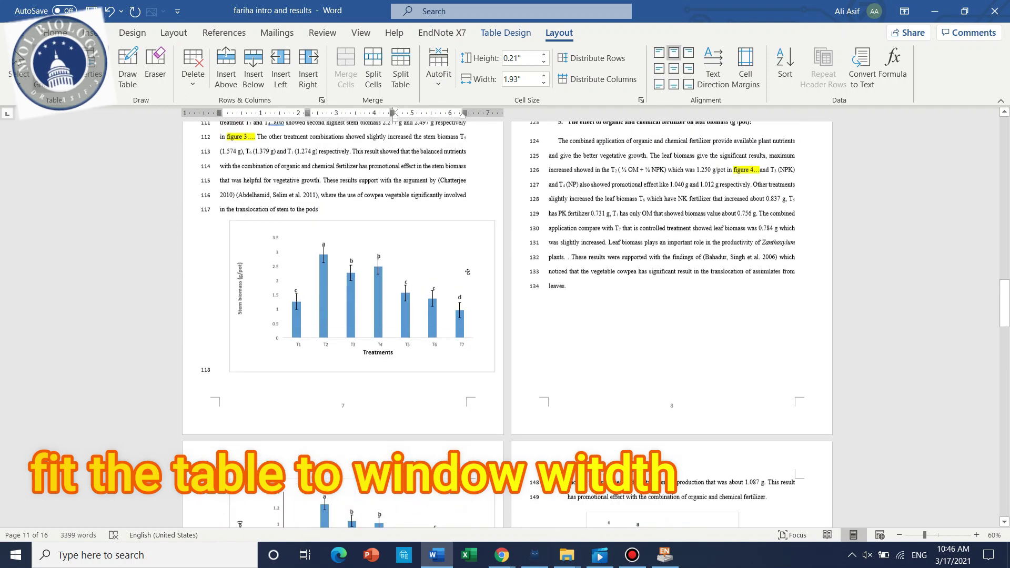
scroll(468, 272, up, 20)
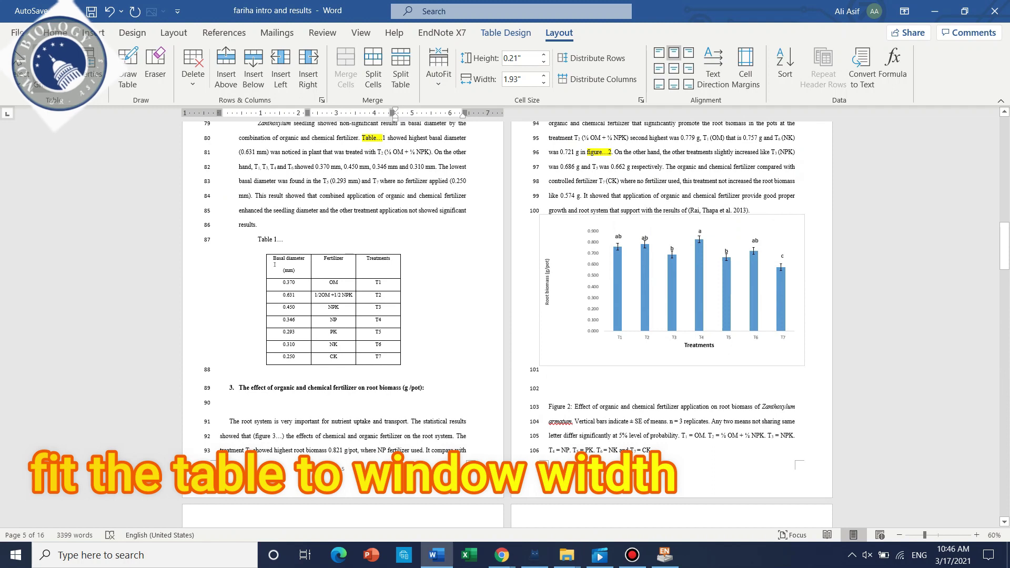
- AutoFit the basal-diameter Table 1 to the window so its header fits on one line
click(276, 265)
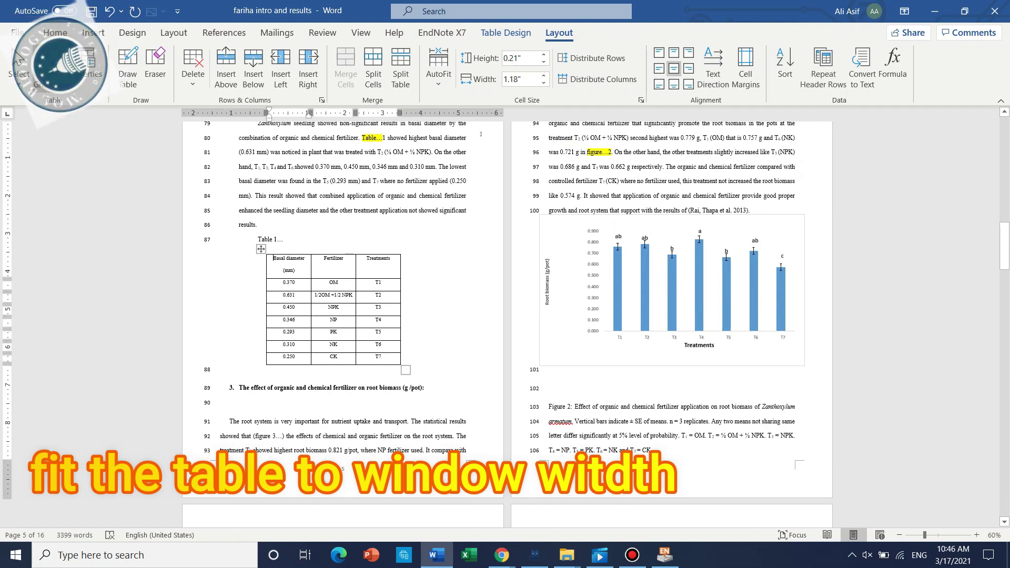
click(439, 89)
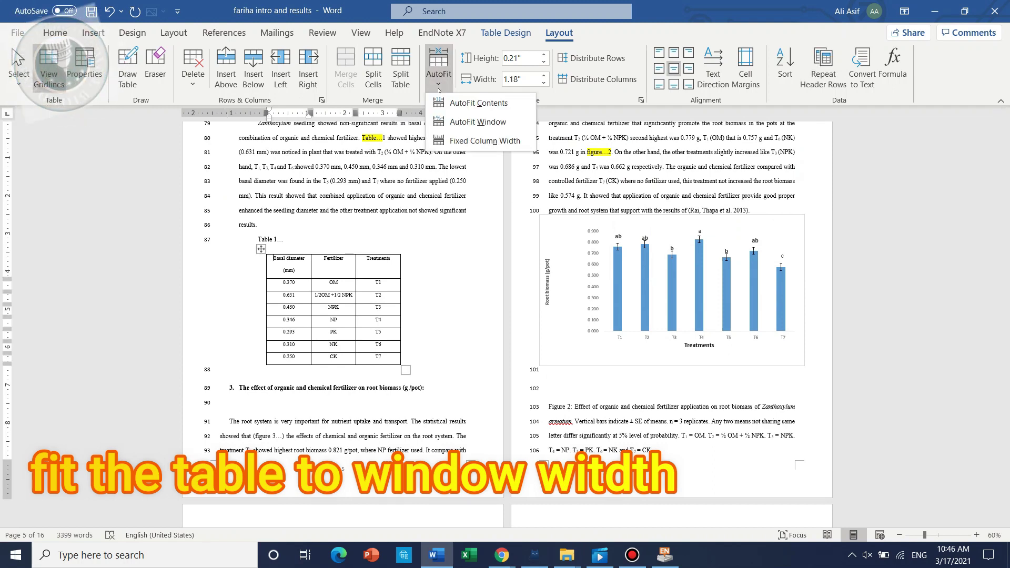
click(454, 122)
scroll(474, 225, up, 10)
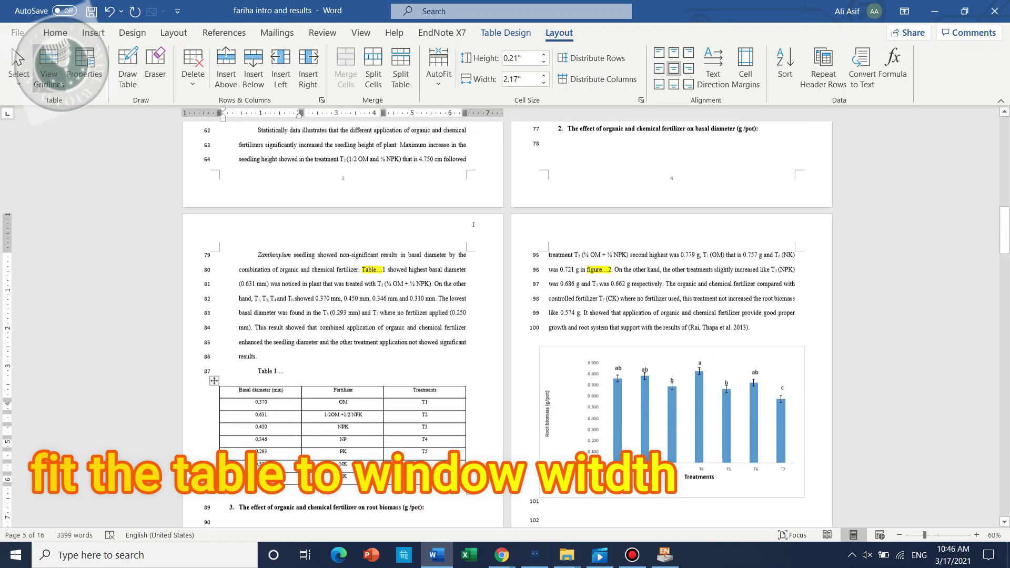
scroll(473, 224, up, 15)
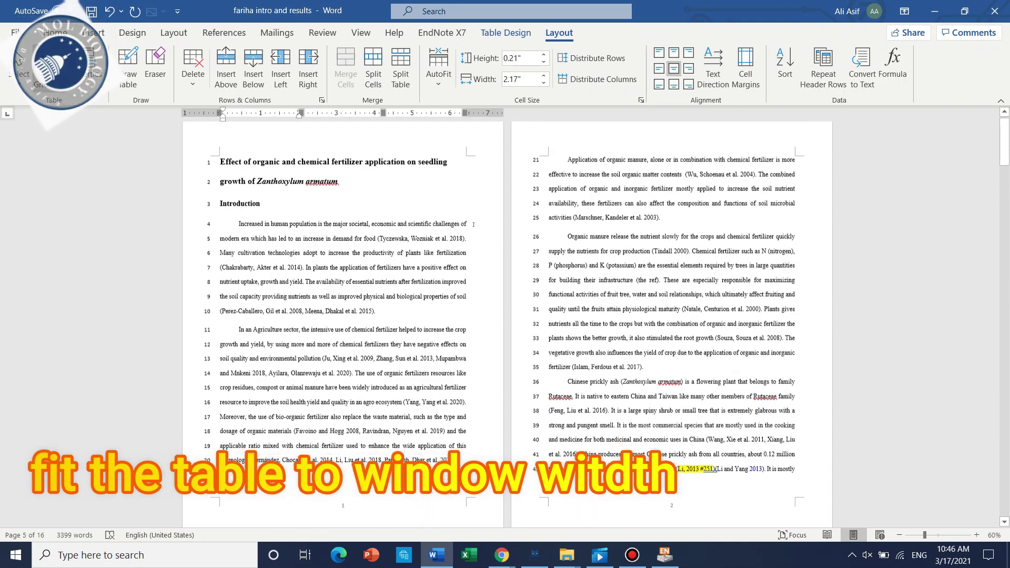
scroll(502, 214, down, 15)
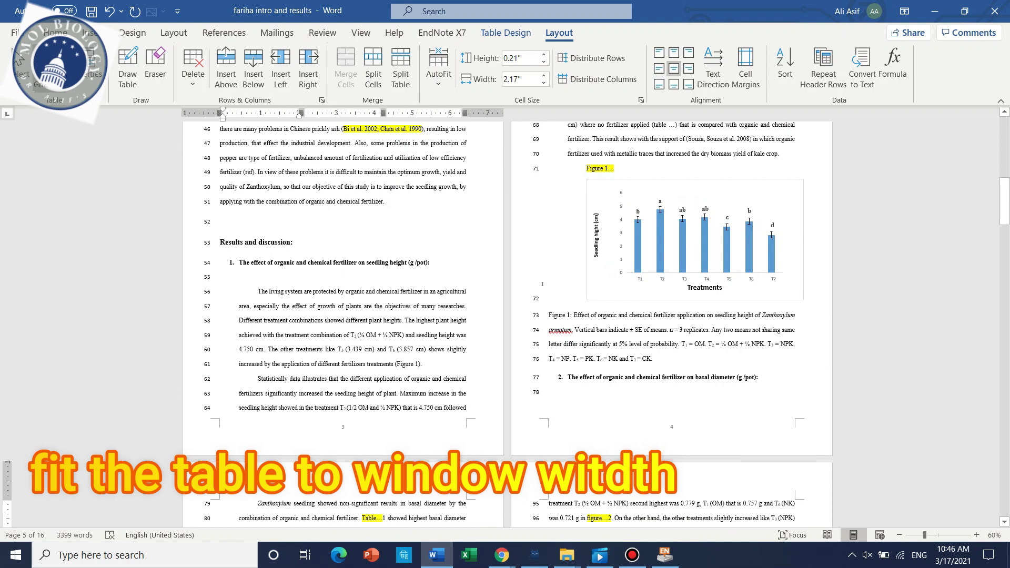
- Place the insertion point at line 56 and zoom the view in to 90%
drag(616, 223, 586, 223)
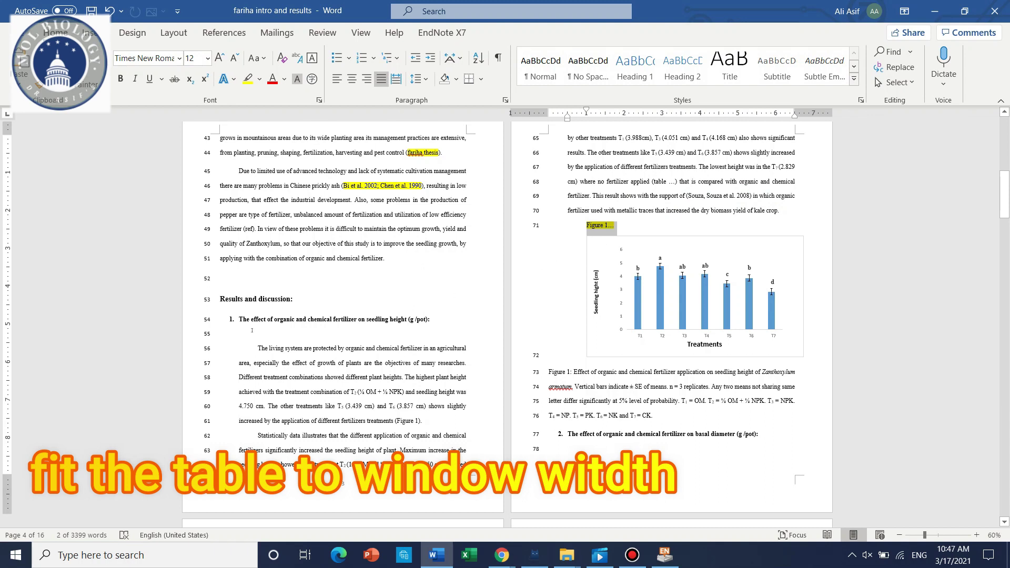
click(258, 348)
scroll(245, 294, down, 2)
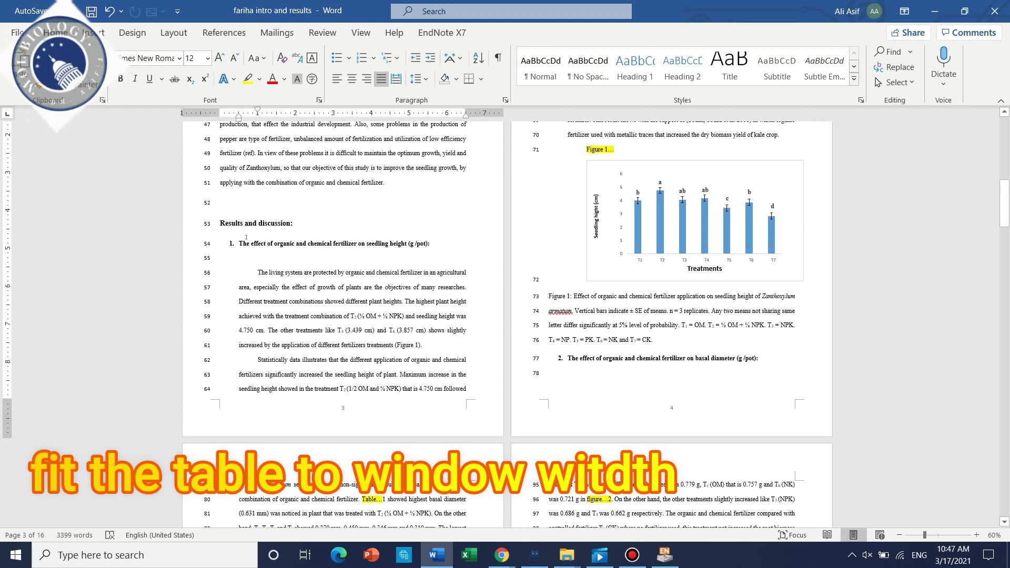
click(976, 535)
click(977, 535)
click(976, 535)
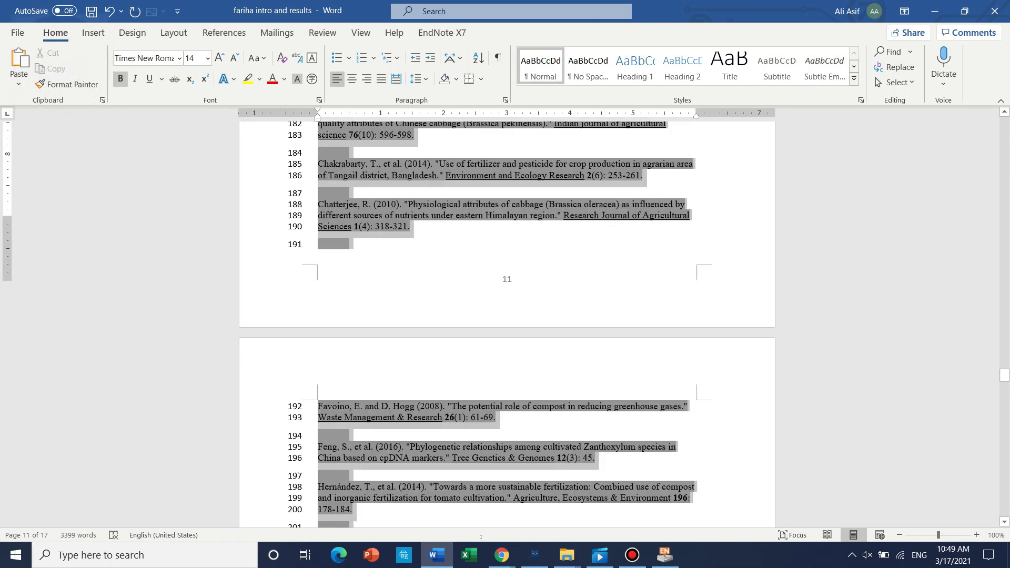
- Apply justified alignment and 1.5 line spacing to the selected reference entries
scroll(596, 506, down, 8)
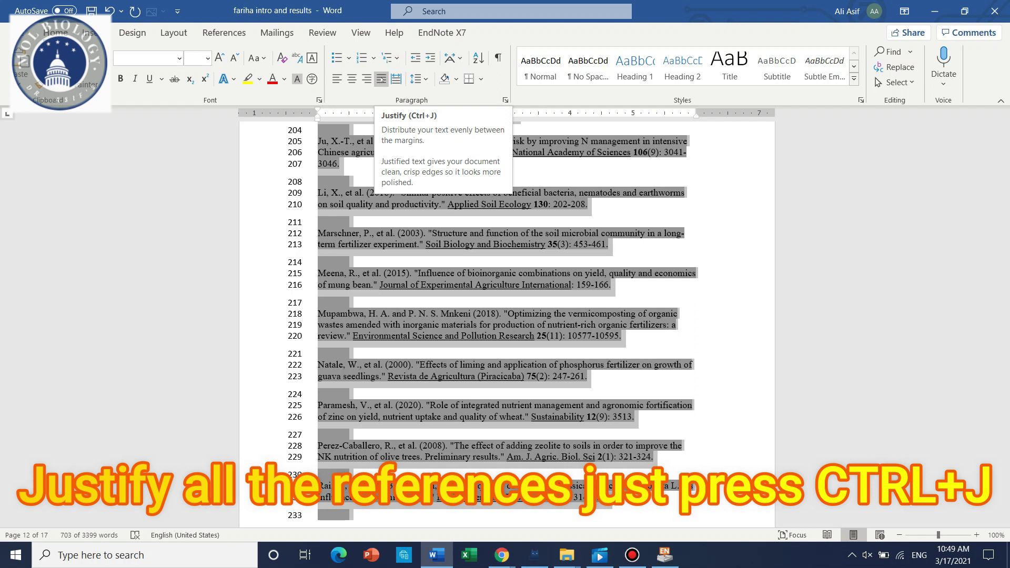
click(381, 79)
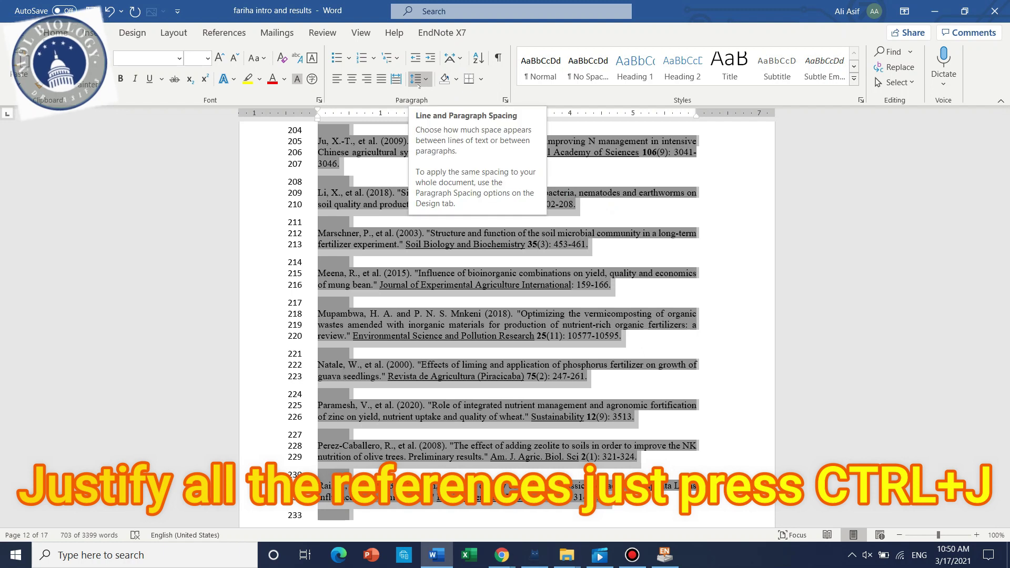
click(418, 80)
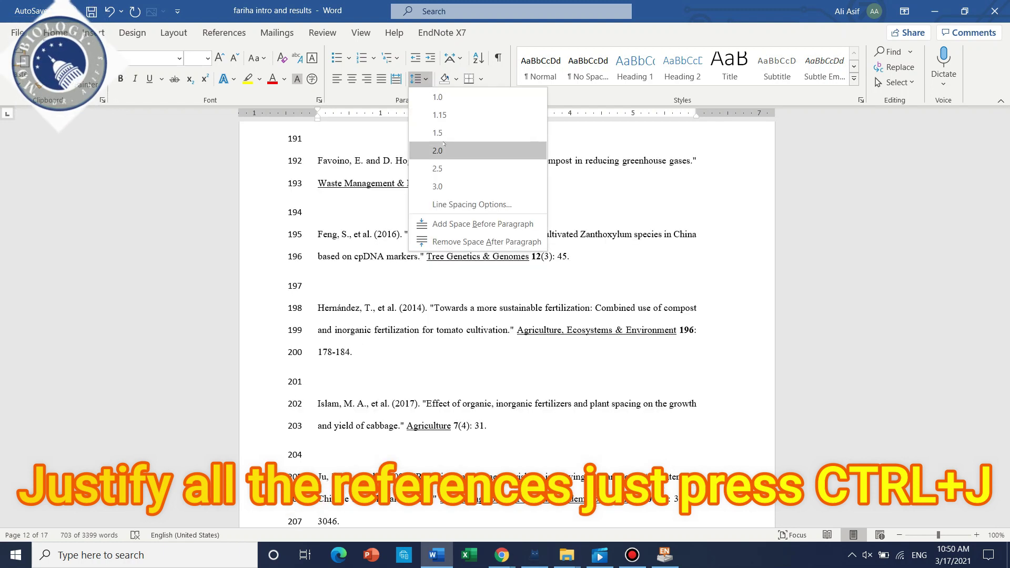
click(443, 133)
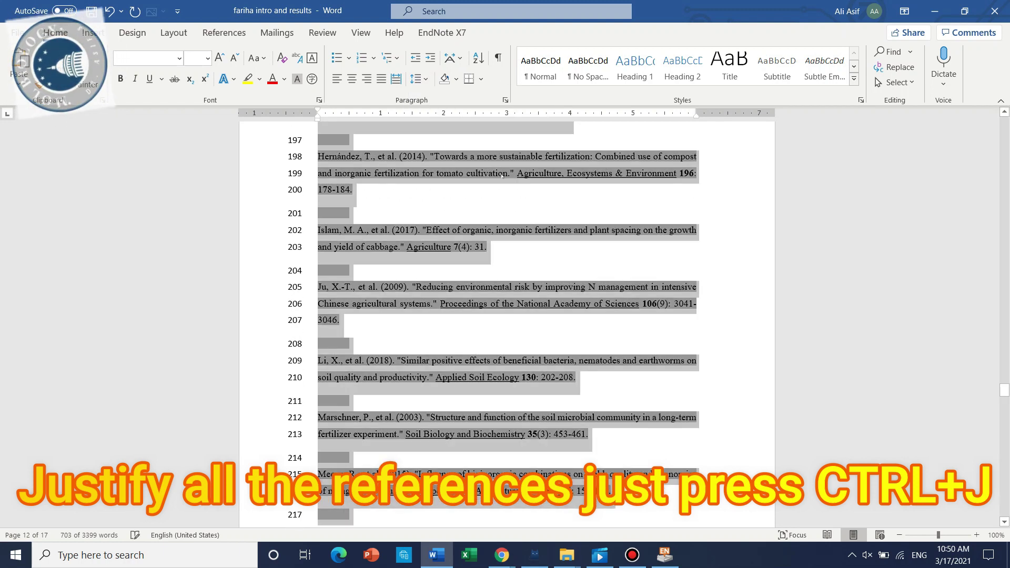
click(824, 255)
scroll(824, 263, up, 4)
- Scroll back up past the stem biomass chart to page 1's title and Introduction
scroll(823, 263, up, 8)
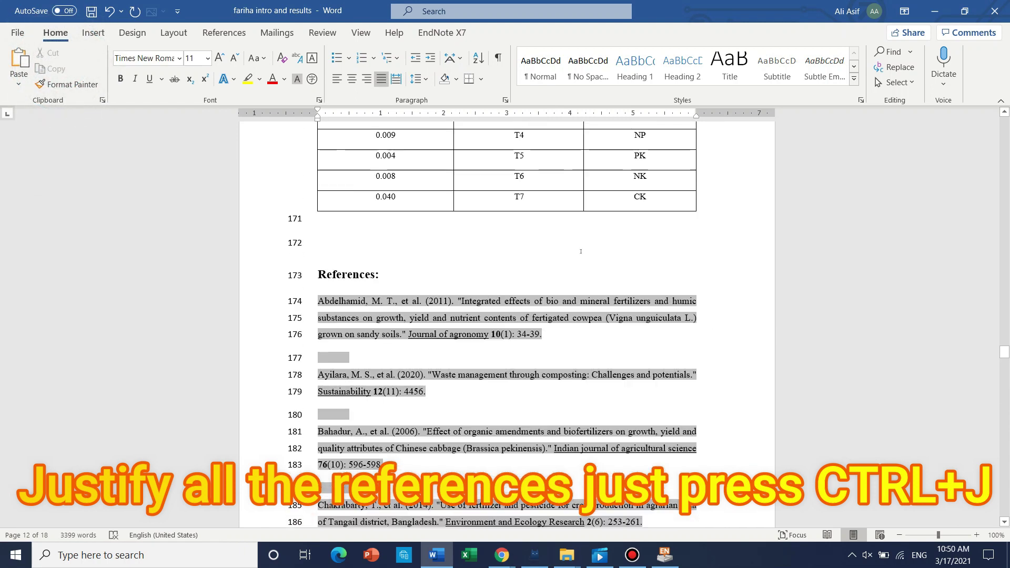
click(564, 256)
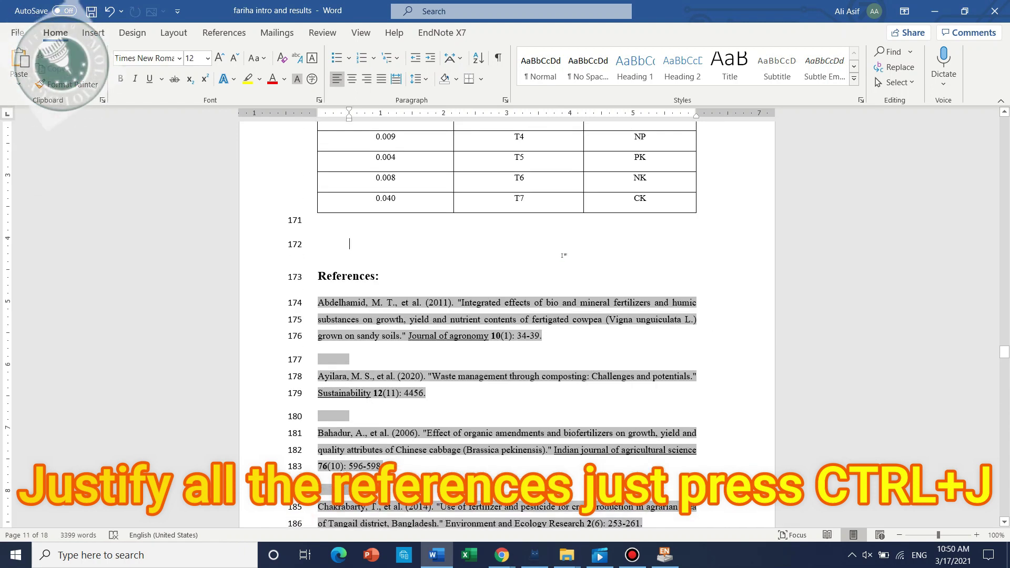
scroll(564, 255, up, 10)
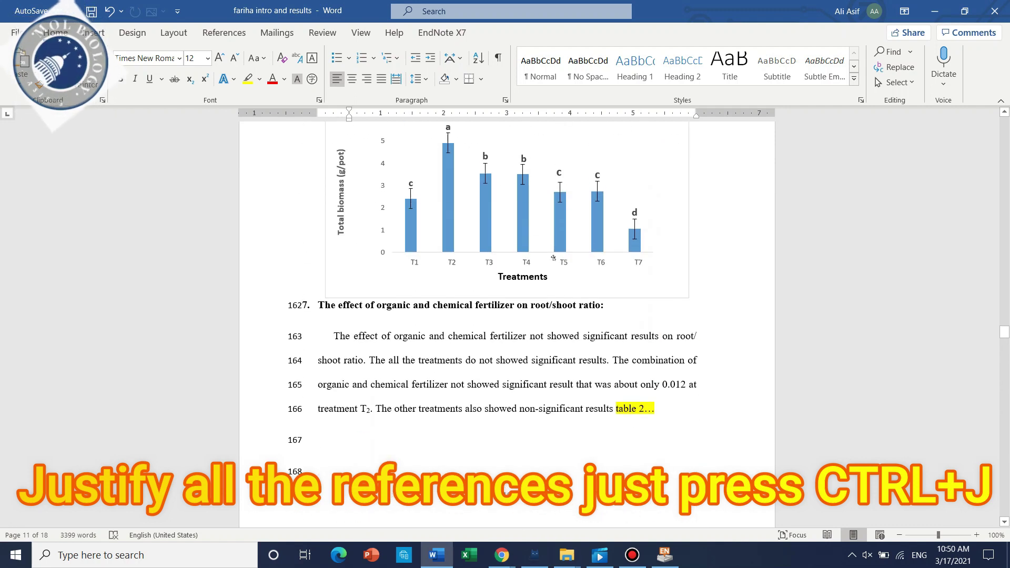
scroll(535, 263, down, 10)
scroll(536, 316, up, 4)
ctrl+scroll(486, 423, down, 2)
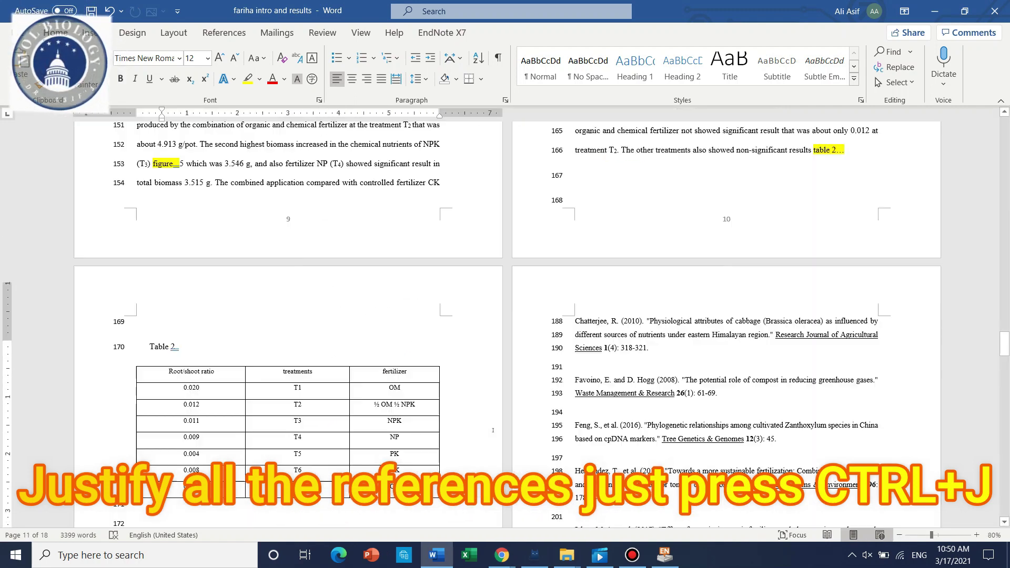
scroll(211, 342, up, 6)
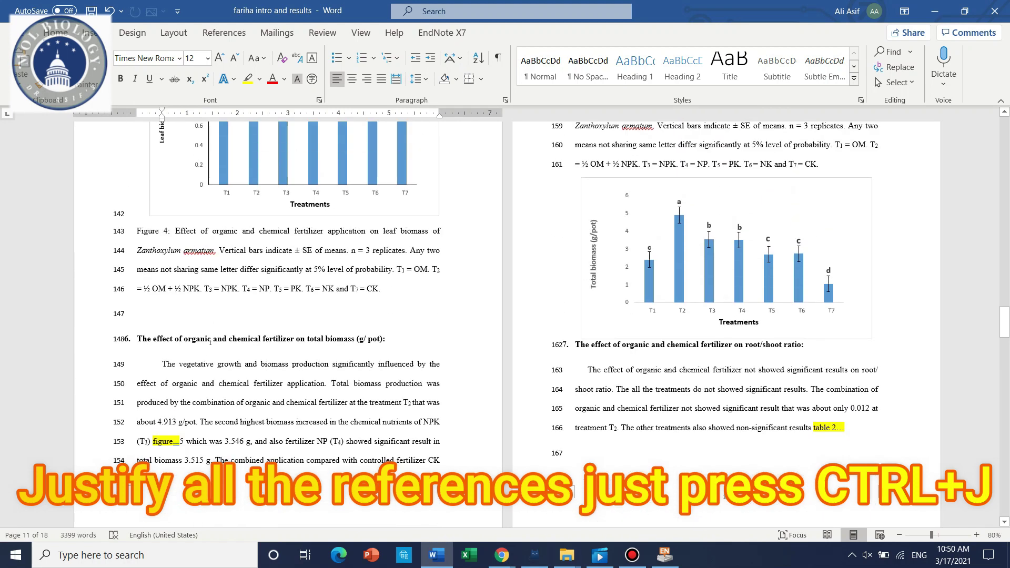
scroll(210, 342, up, 6)
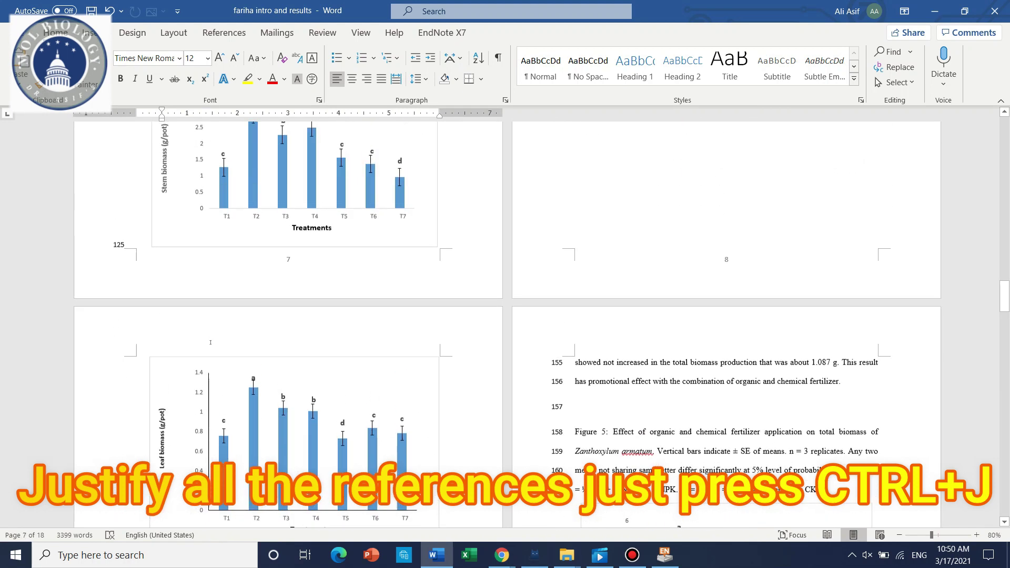
scroll(210, 342, up, 3)
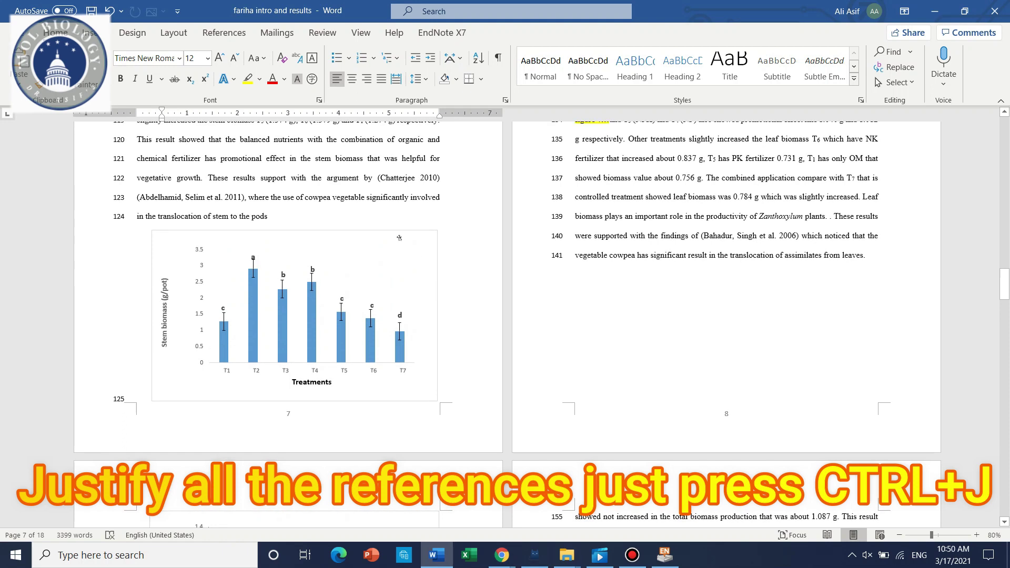
click(400, 237)
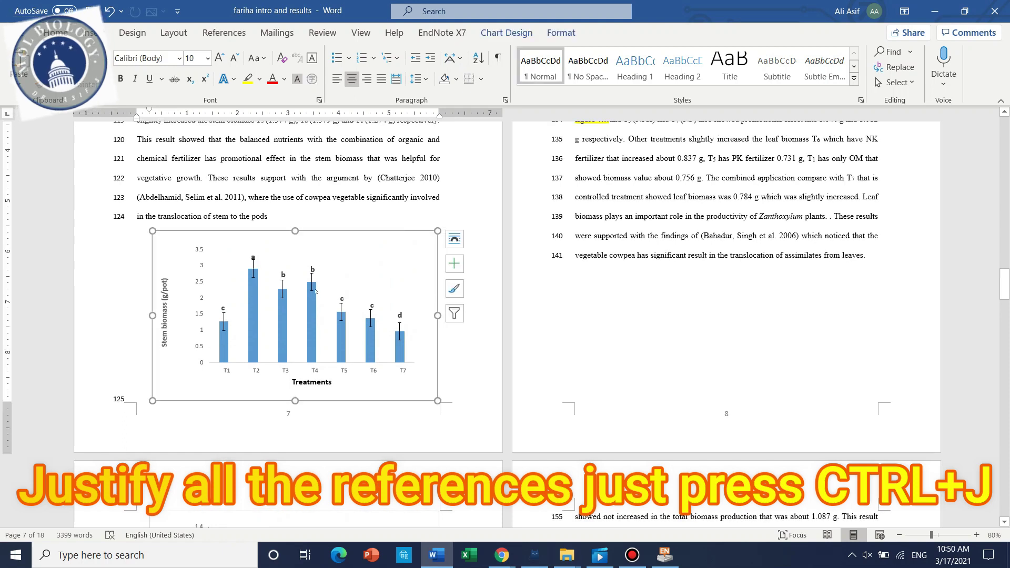
mouse_move(316, 291)
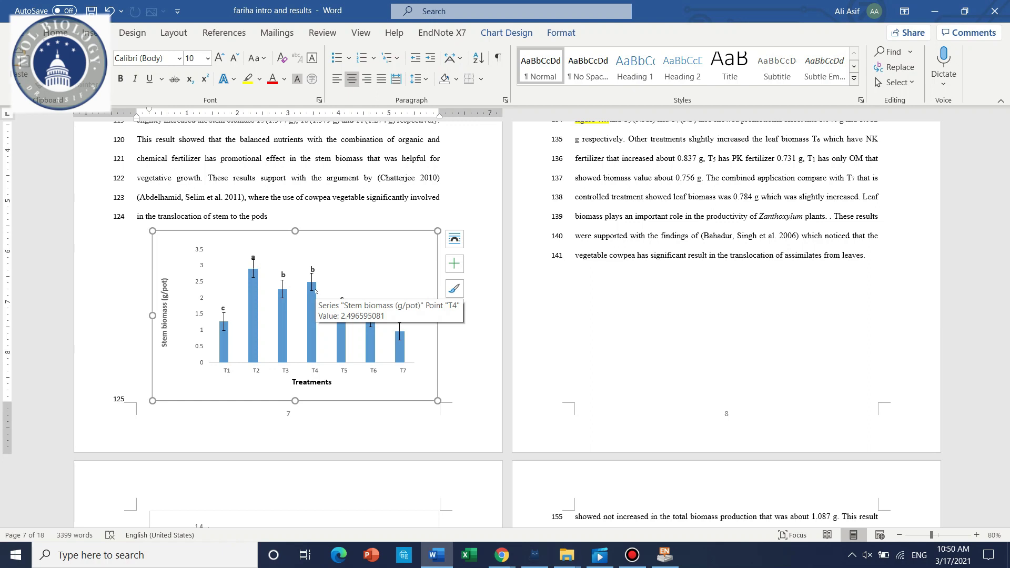
scroll(316, 291, up, 5)
scroll(316, 289, up, 10)
scroll(316, 291, up, 15)
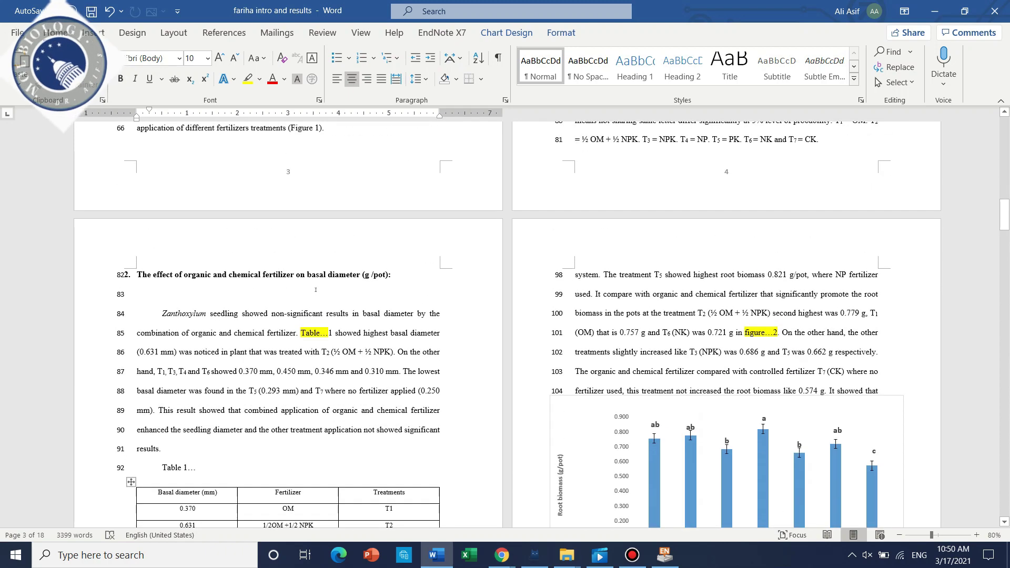
scroll(315, 291, up, 10)
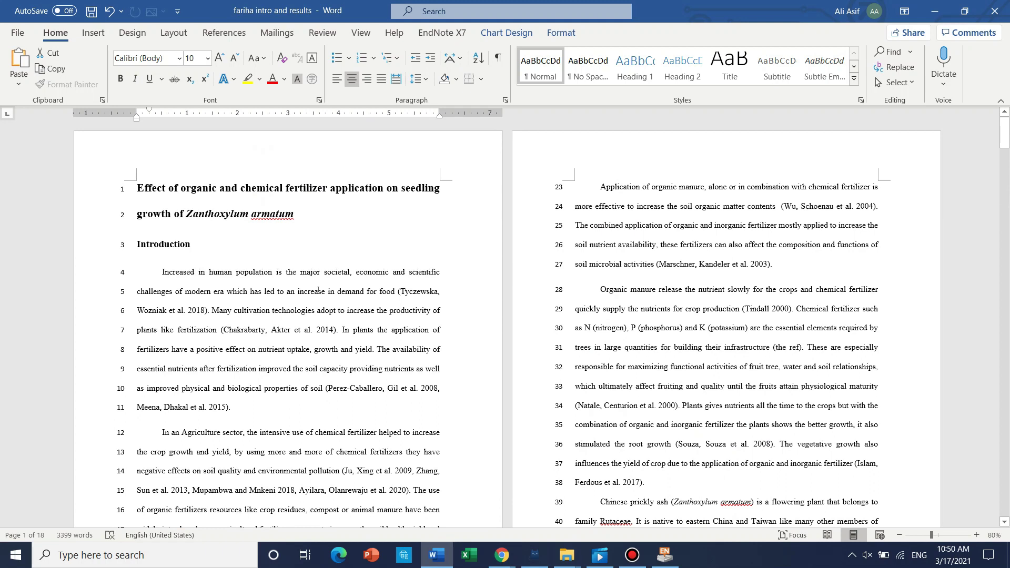